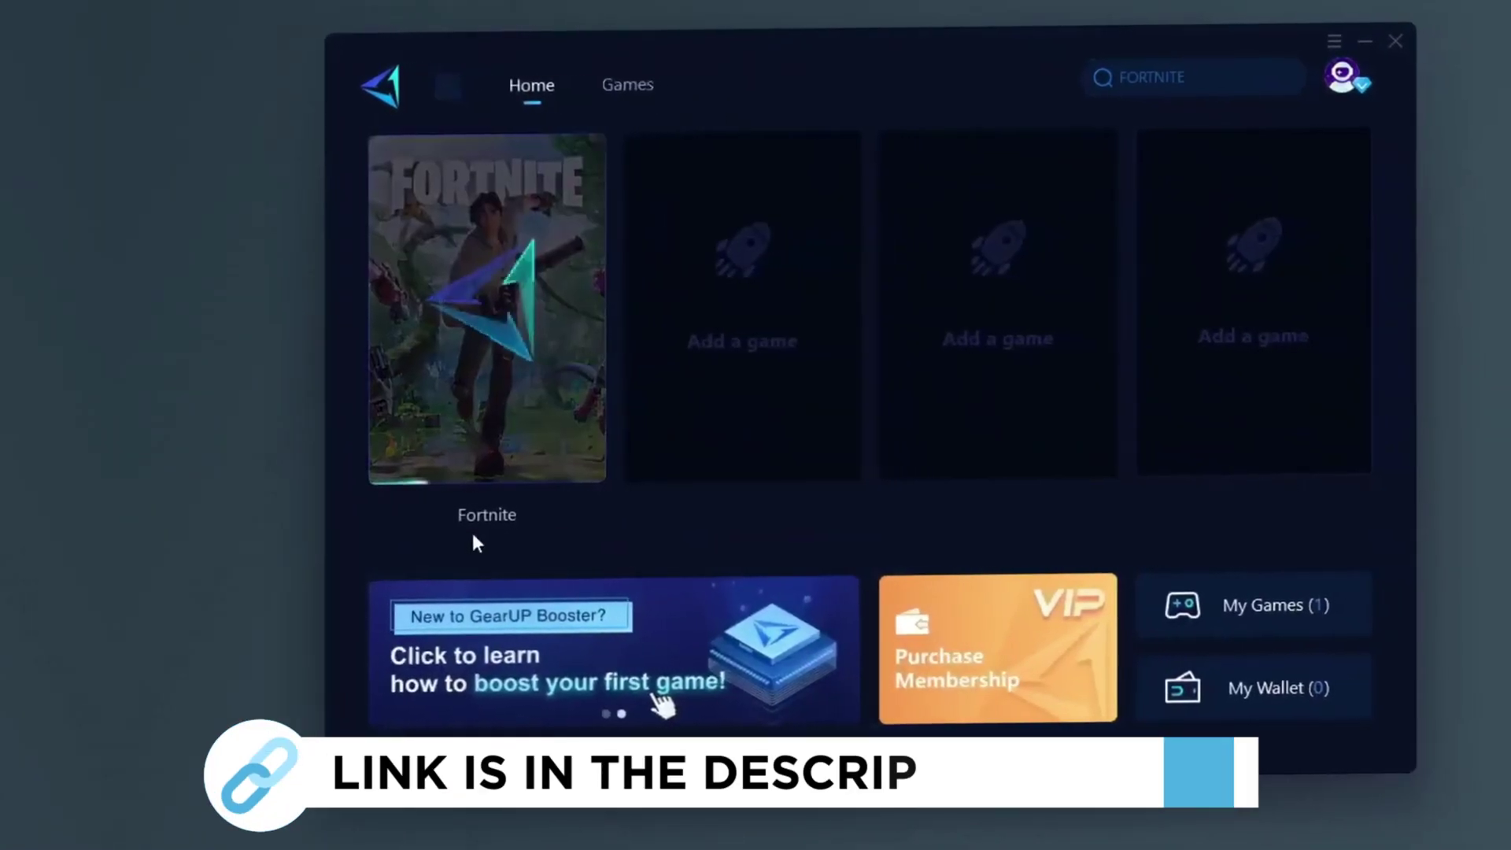
# - Start boosting Fortnite in GearUP Booster and scroll down its boost page
pyautogui.click(464, 529)
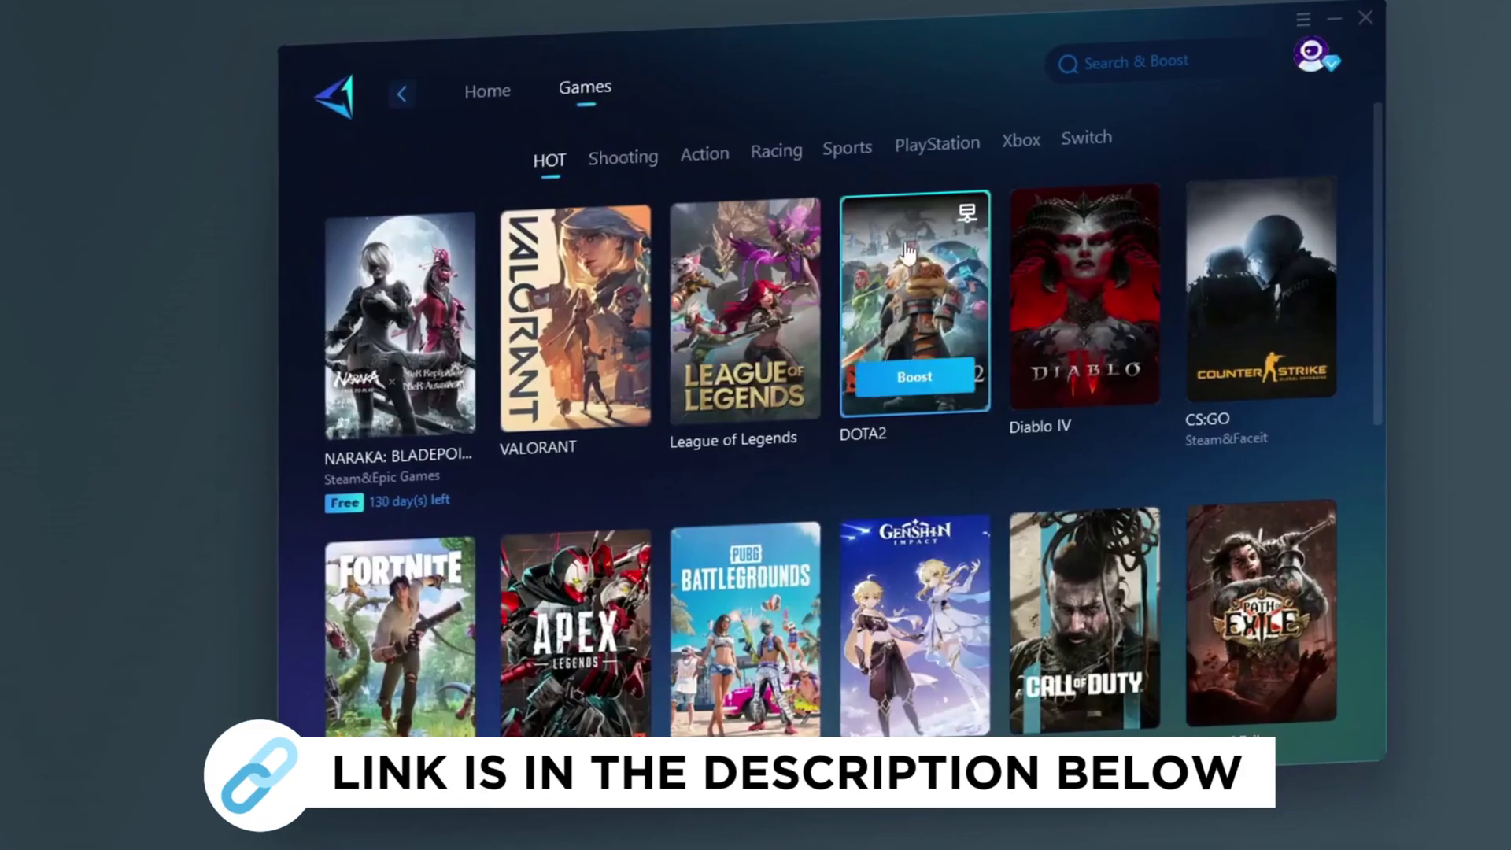
pyautogui.scroll(-1, 899, 258)
pyautogui.scroll(-2, 794, 331)
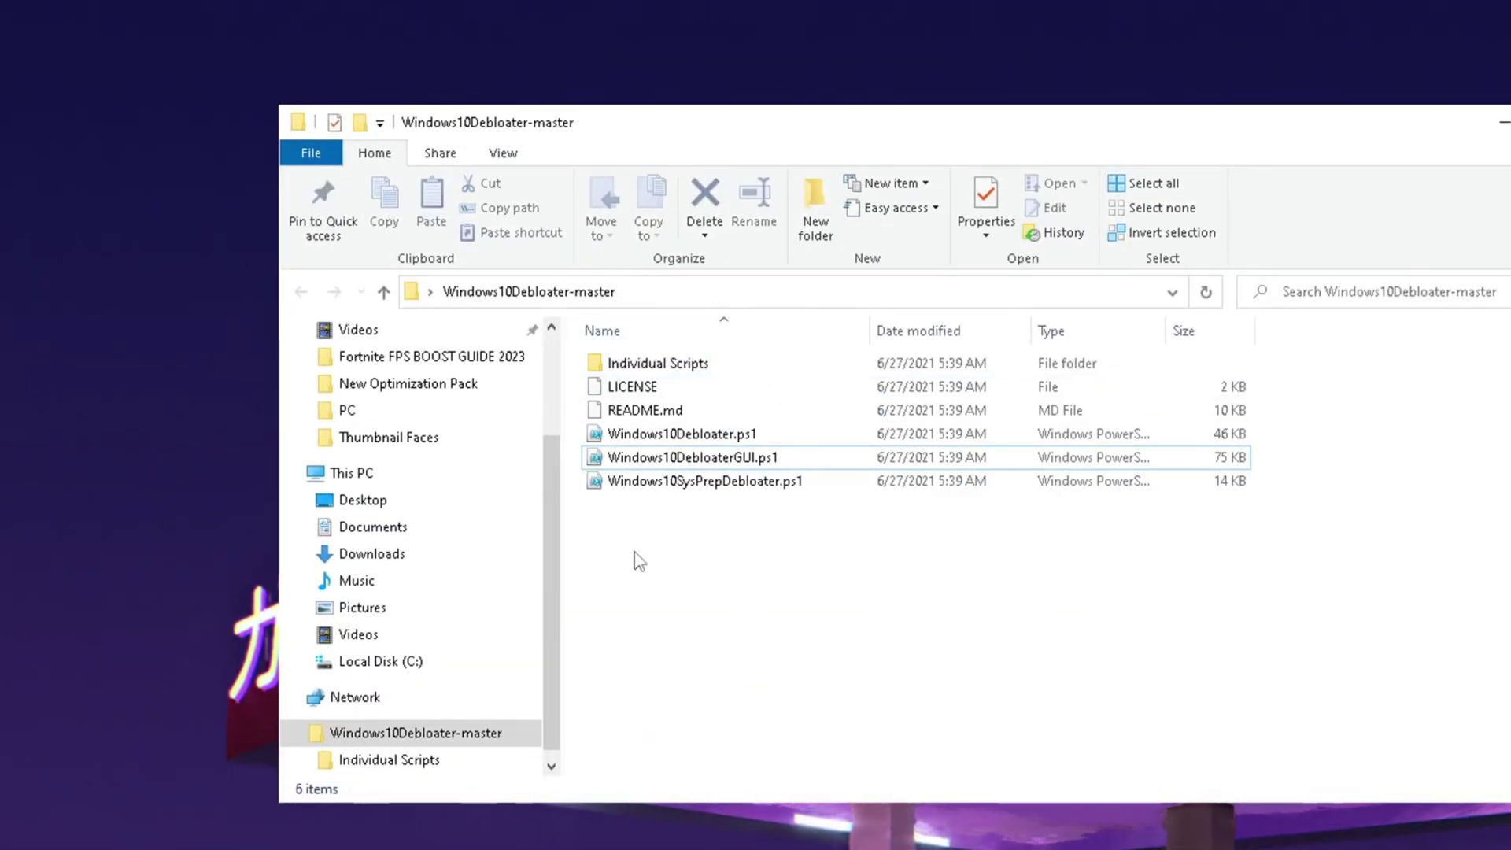
# - Run Windows10DebloaterGUI.ps1 with PowerShell from the Windows10Debloater-master folder
pyautogui.moveTo(681, 555); pyautogui.dragTo(664, 524)
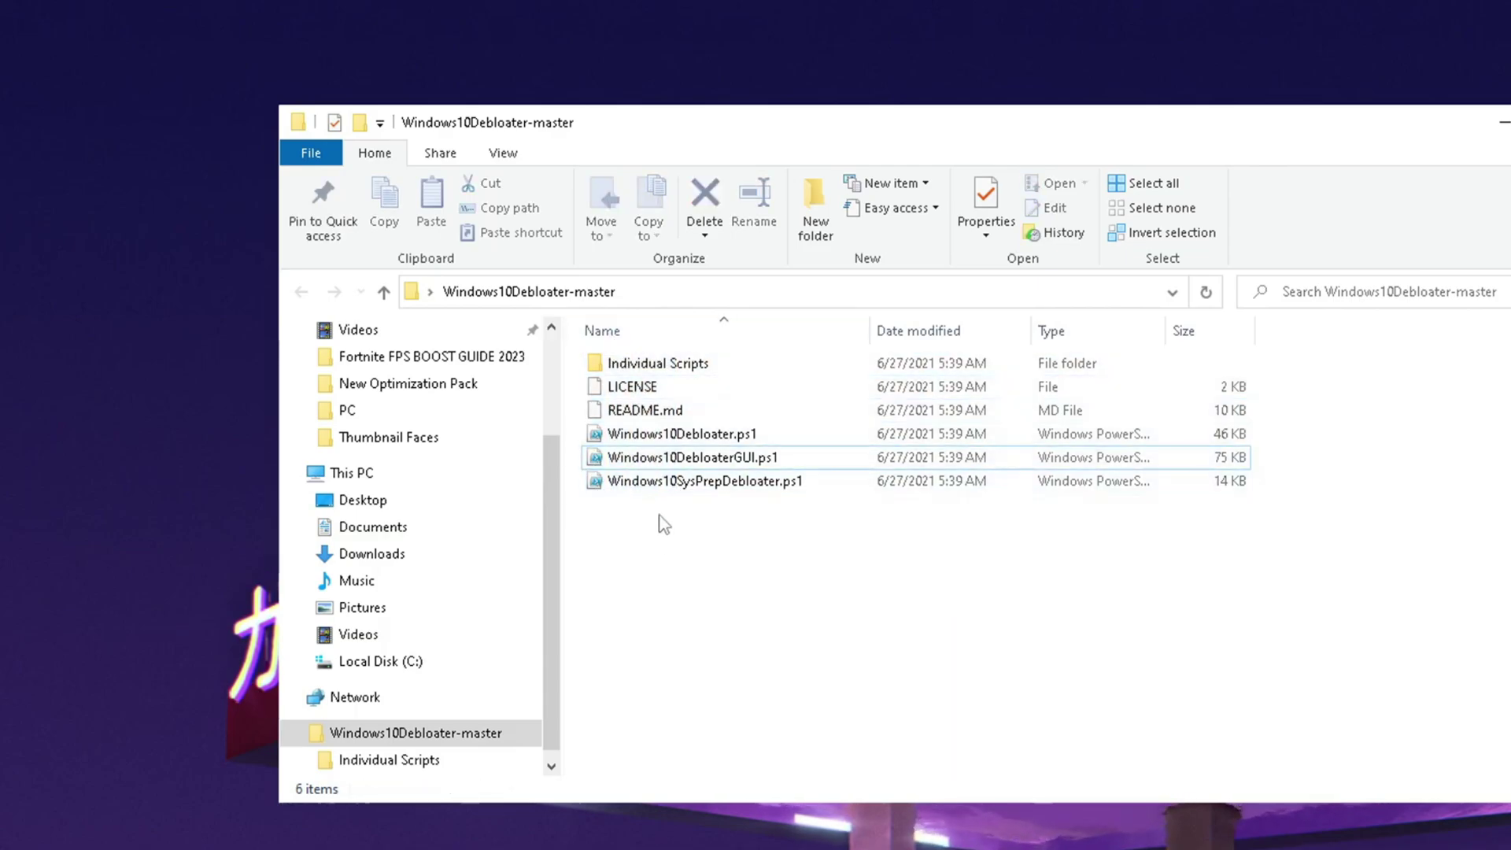
pyautogui.rightClick(669, 456)
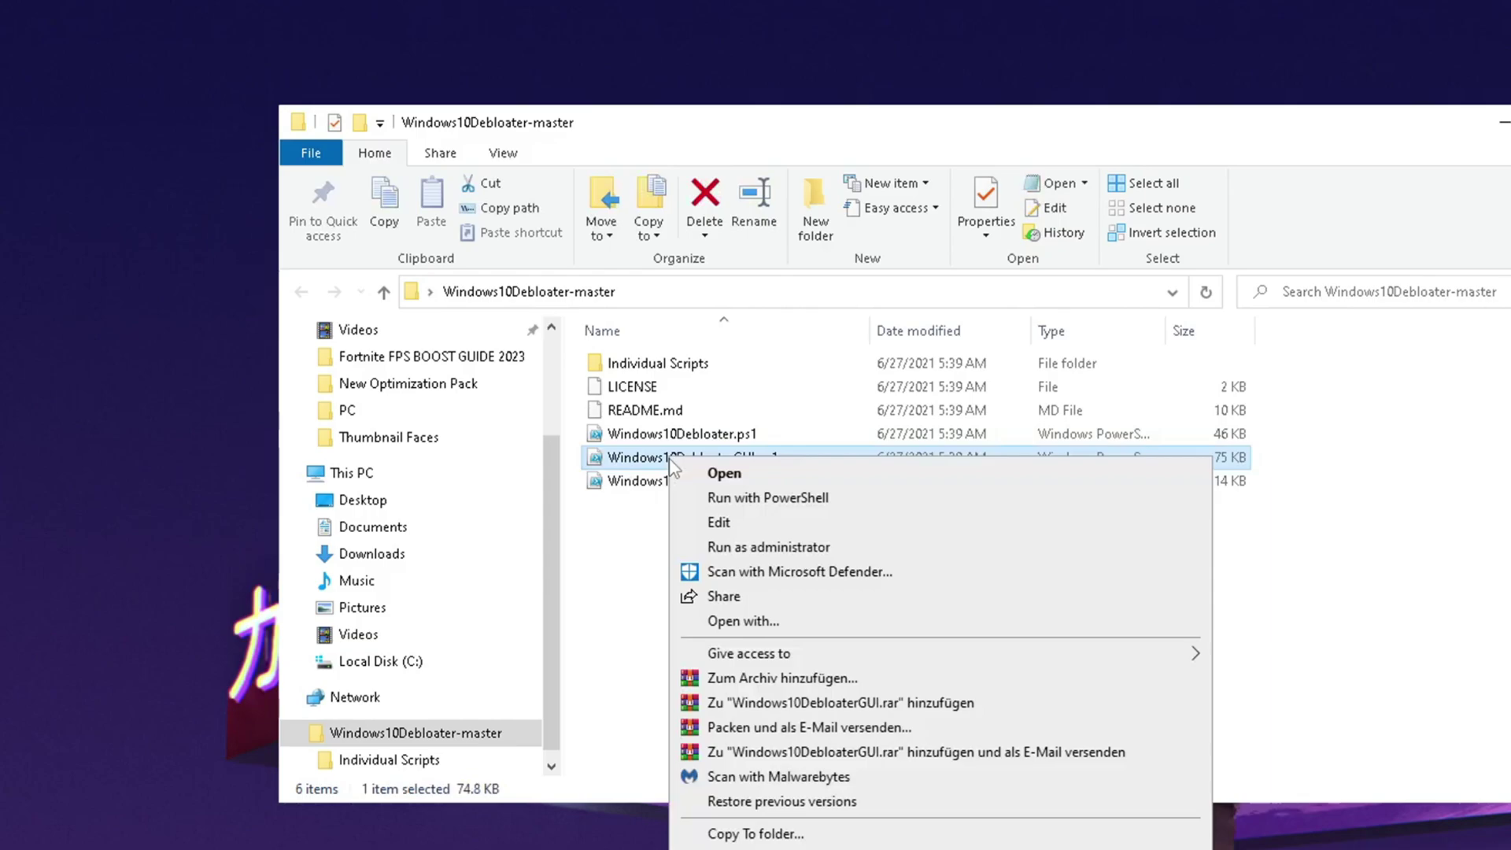
pyautogui.click(716, 499)
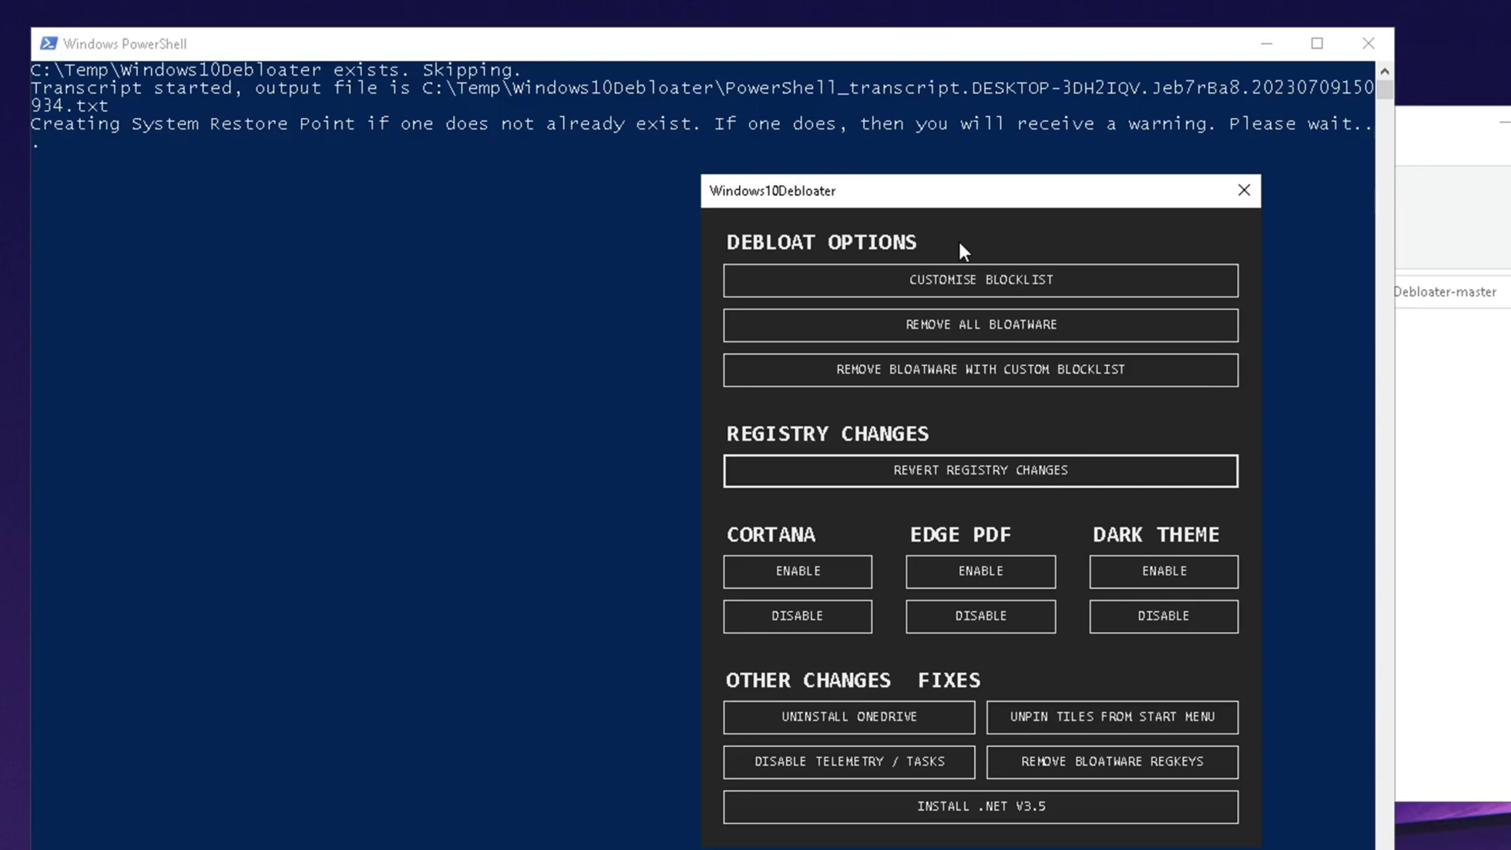
# - Scroll through the app list in Customise Blocklist, then close that window
pyautogui.press('super')
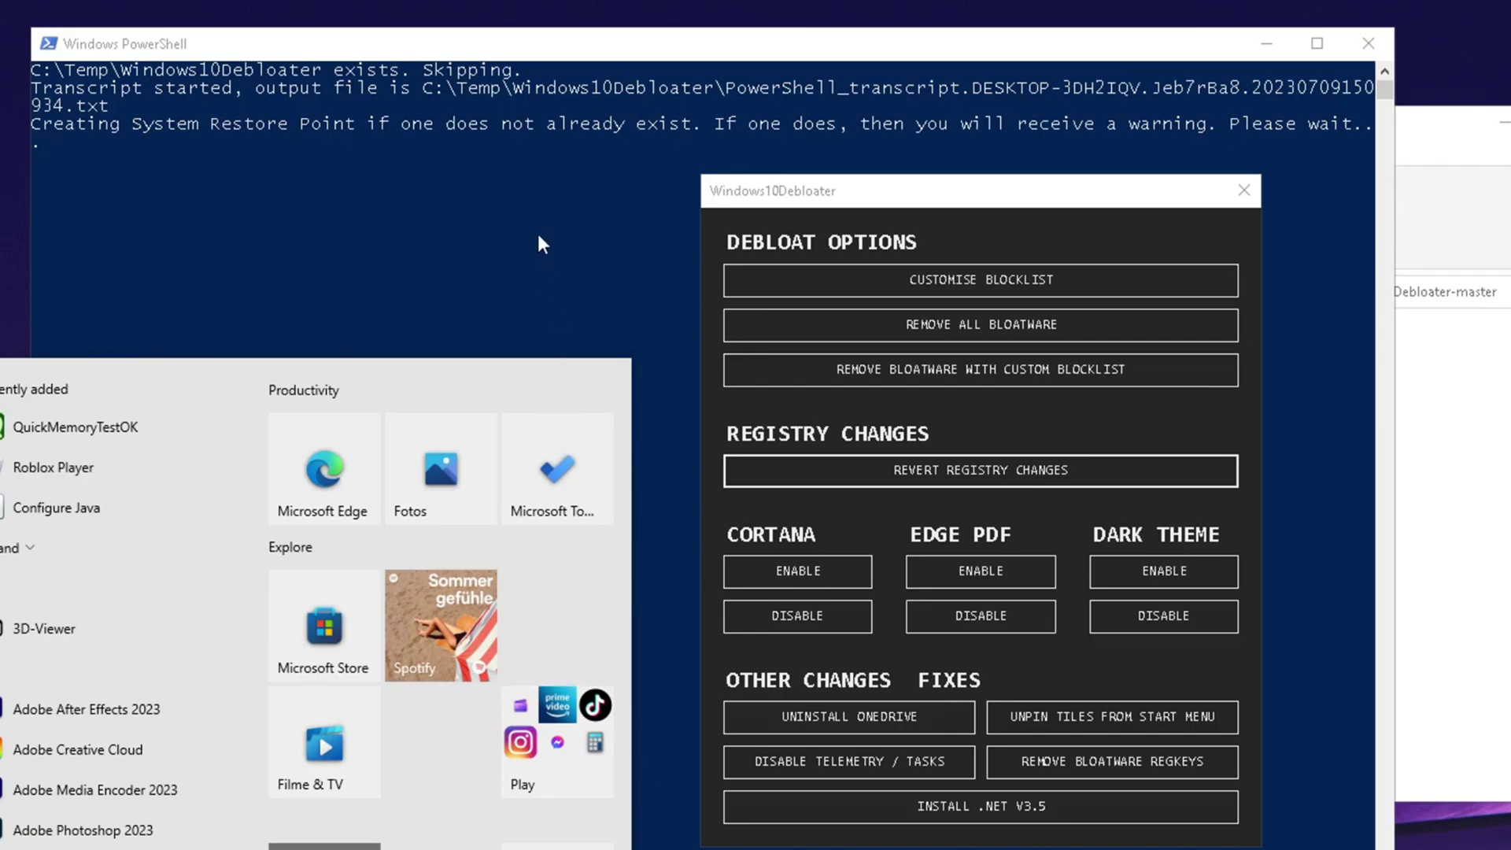
pyautogui.click(839, 206)
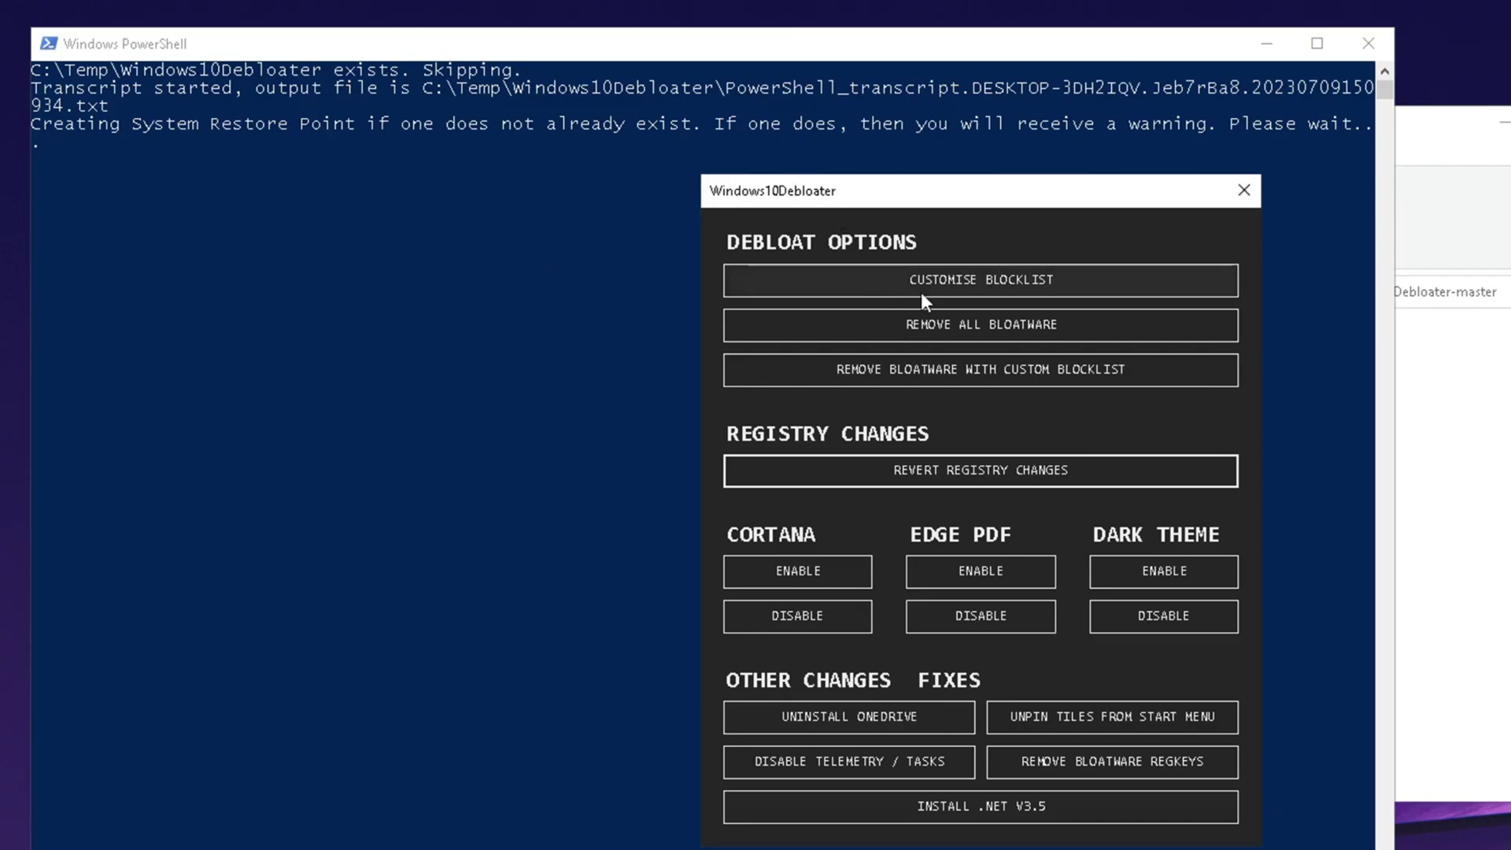
pyautogui.click(994, 286)
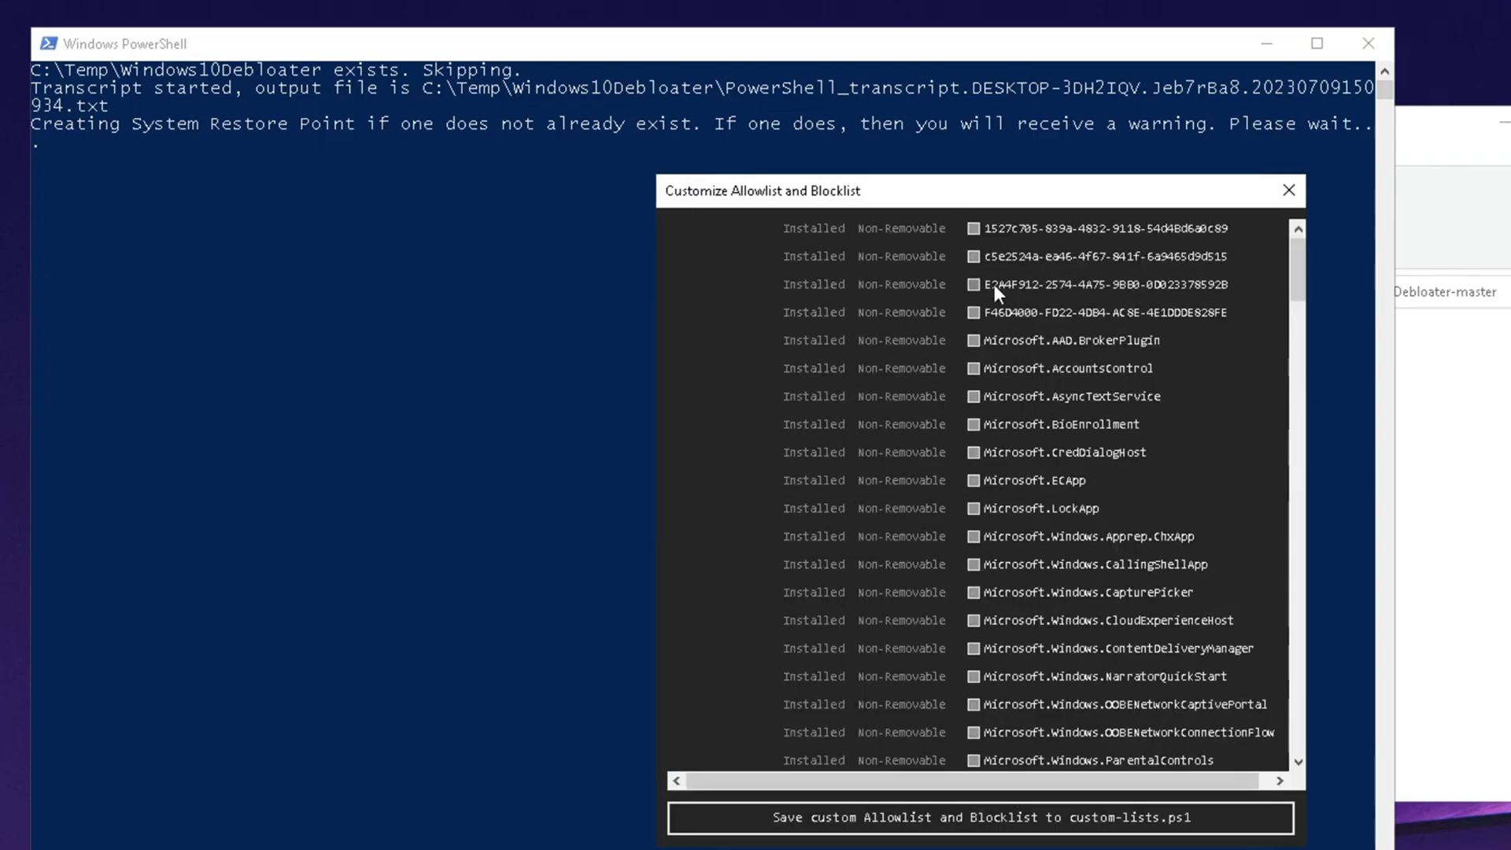
pyautogui.click(1295, 344)
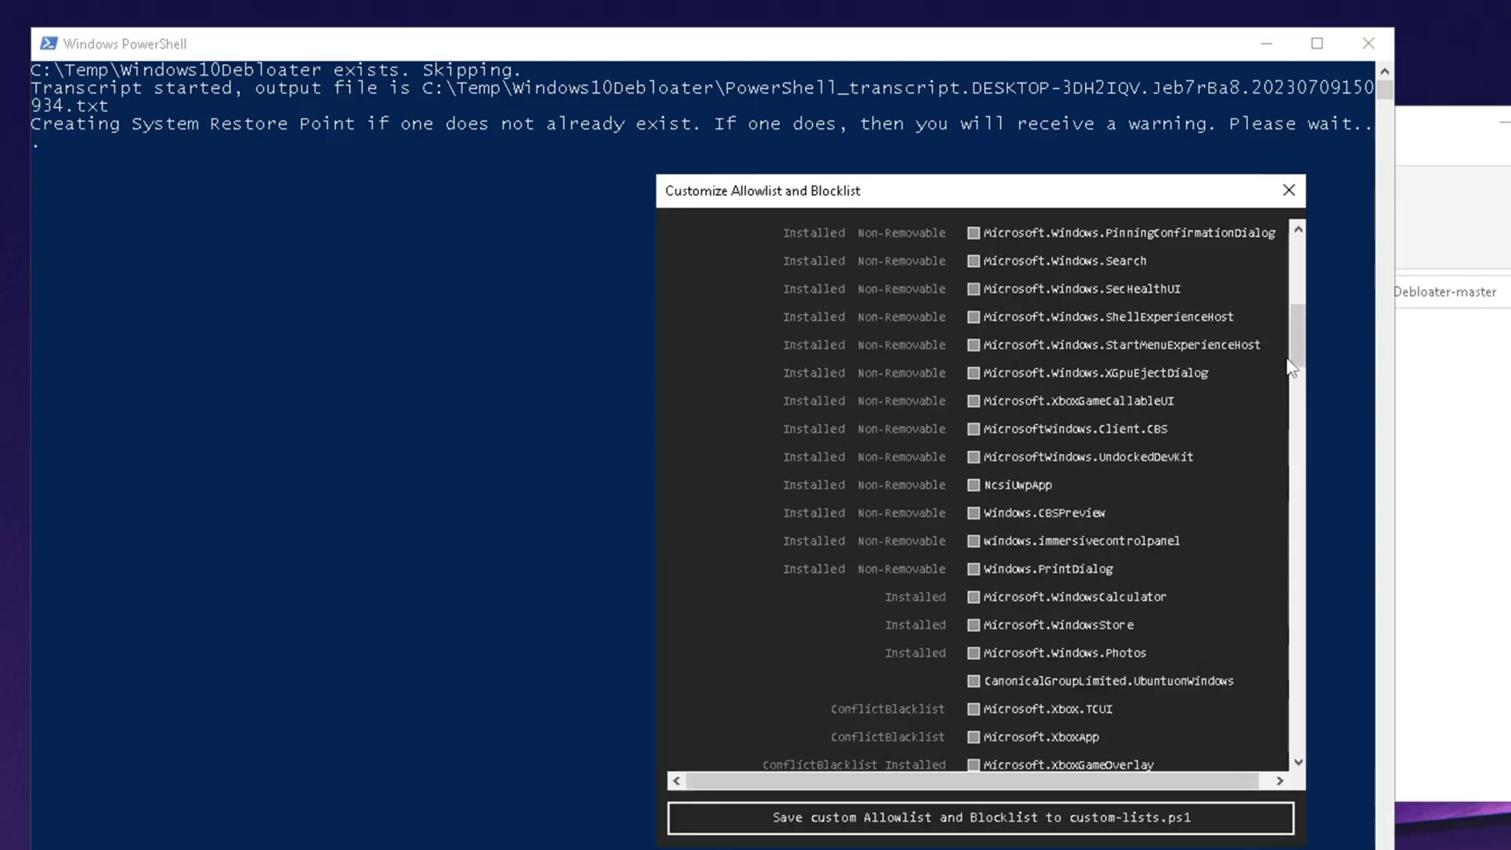
pyautogui.moveTo(1297, 418); pyautogui.dragTo(1295, 508)
pyautogui.click(1289, 192)
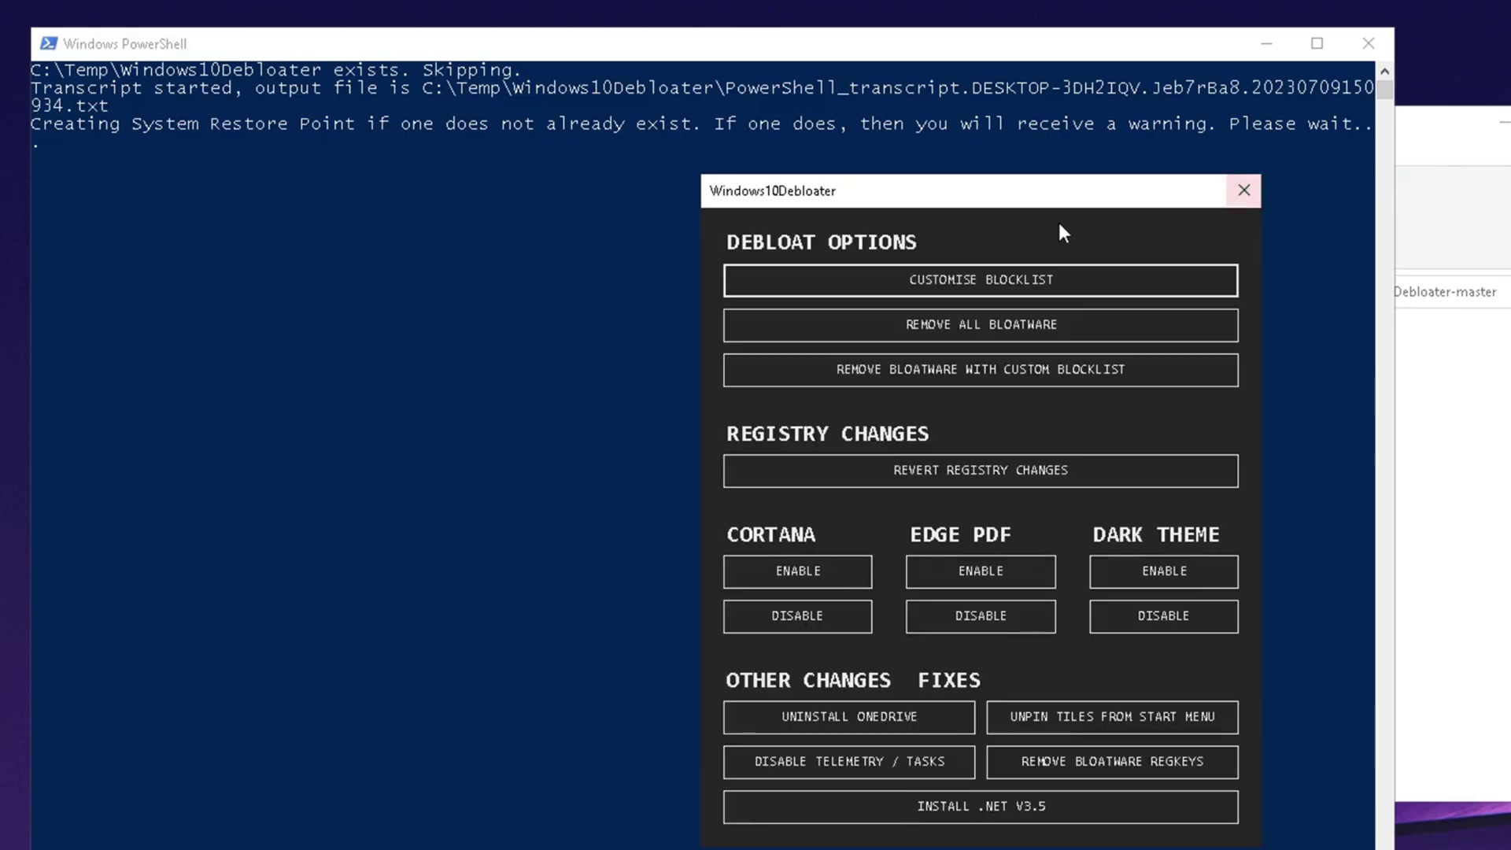
# - Run Remove All Bloatware and watch the PowerShell cleanup output
pyautogui.click(973, 333)
pyautogui.click(561, 383)
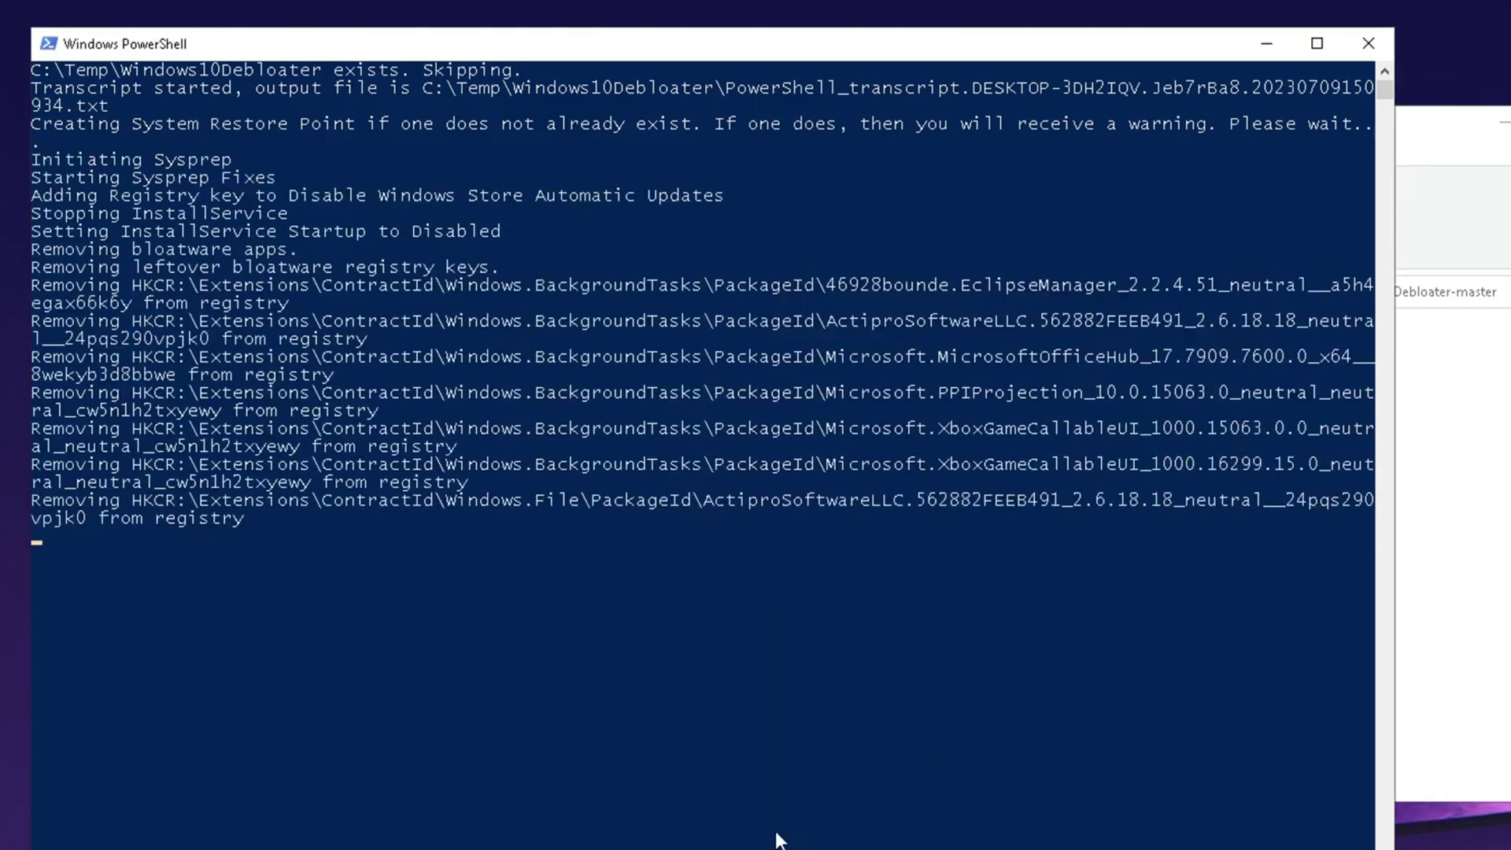
pyautogui.press('super')
pyautogui.click(549, 186)
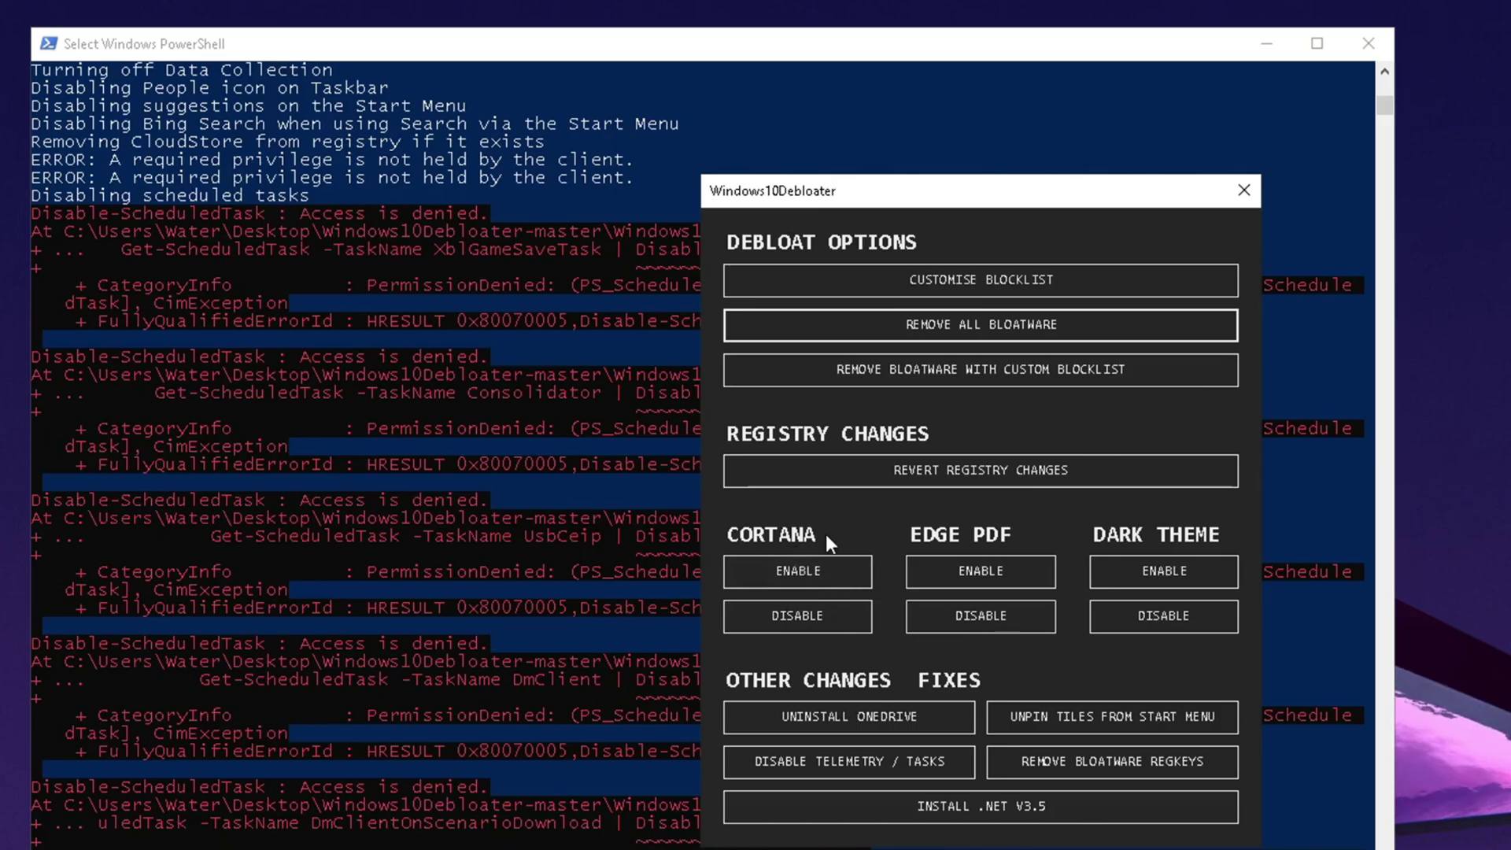
# - Disable Cortana, uninstall OneDrive, and disable telemetry and scheduled tasks
pyautogui.click(815, 618)
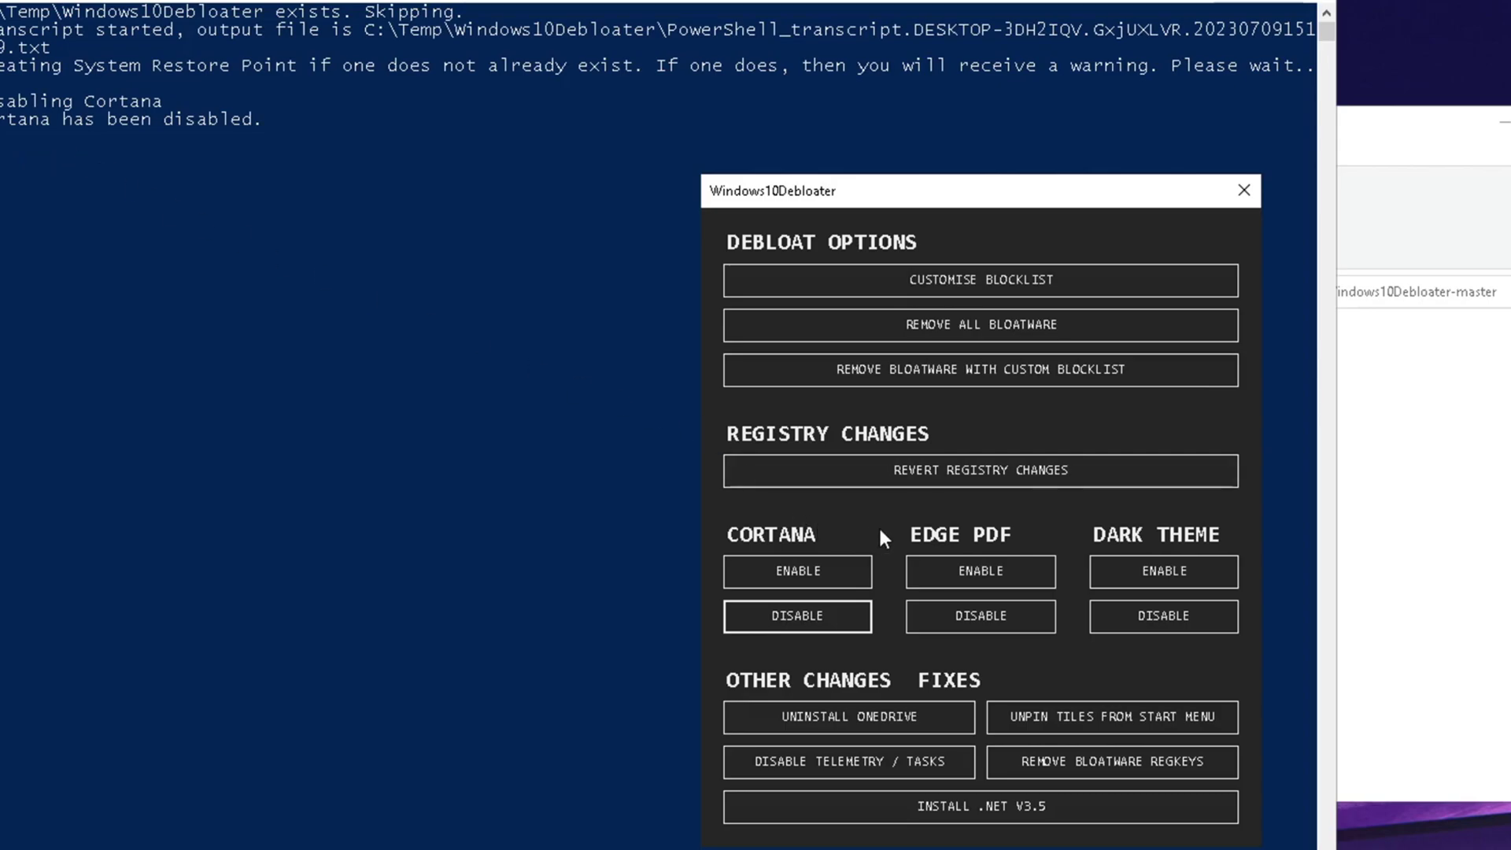
pyautogui.click(861, 720)
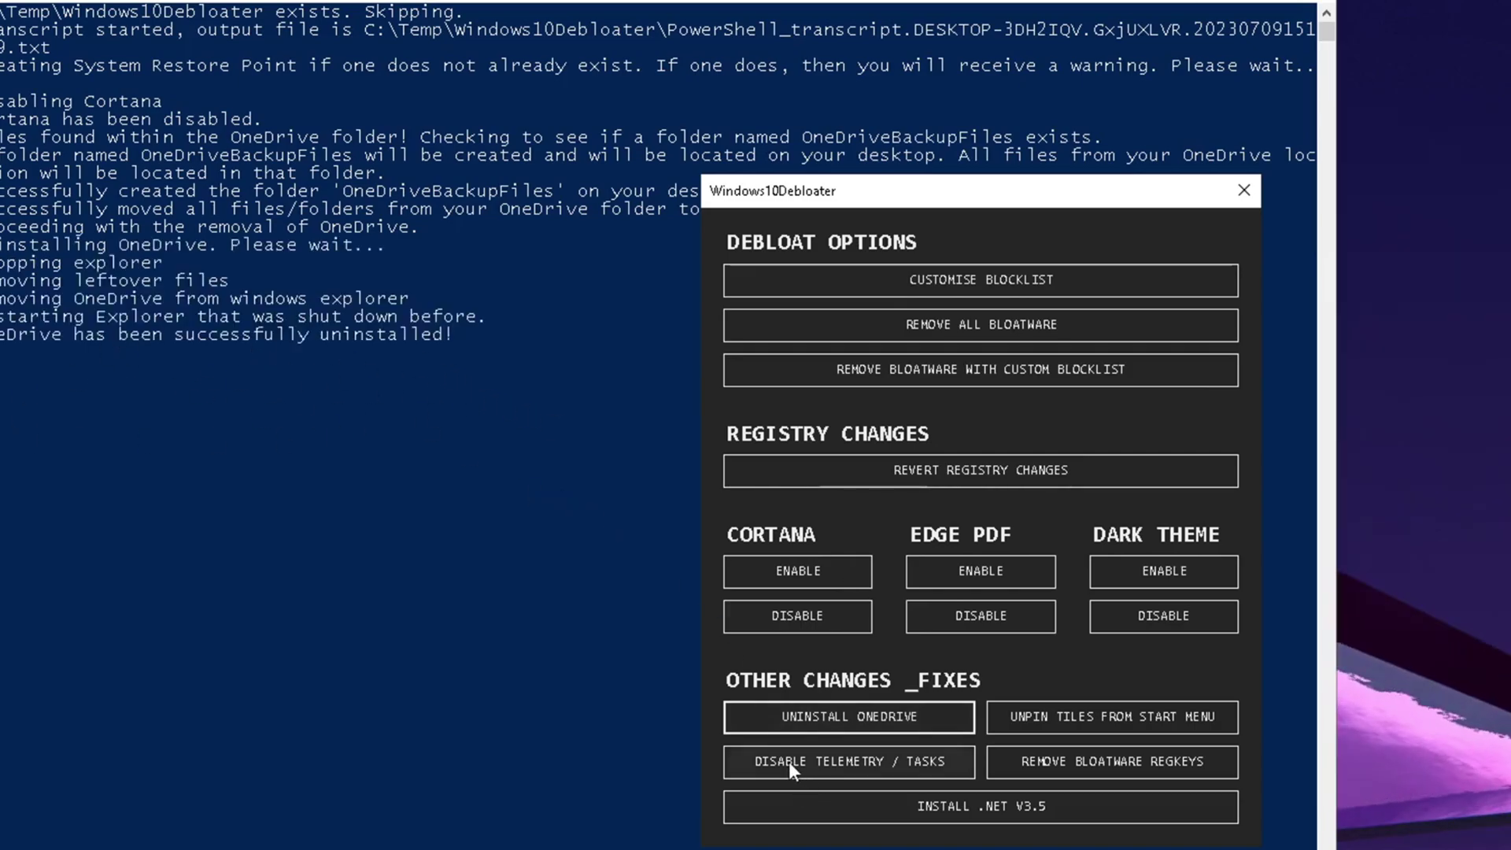
pyautogui.click(838, 763)
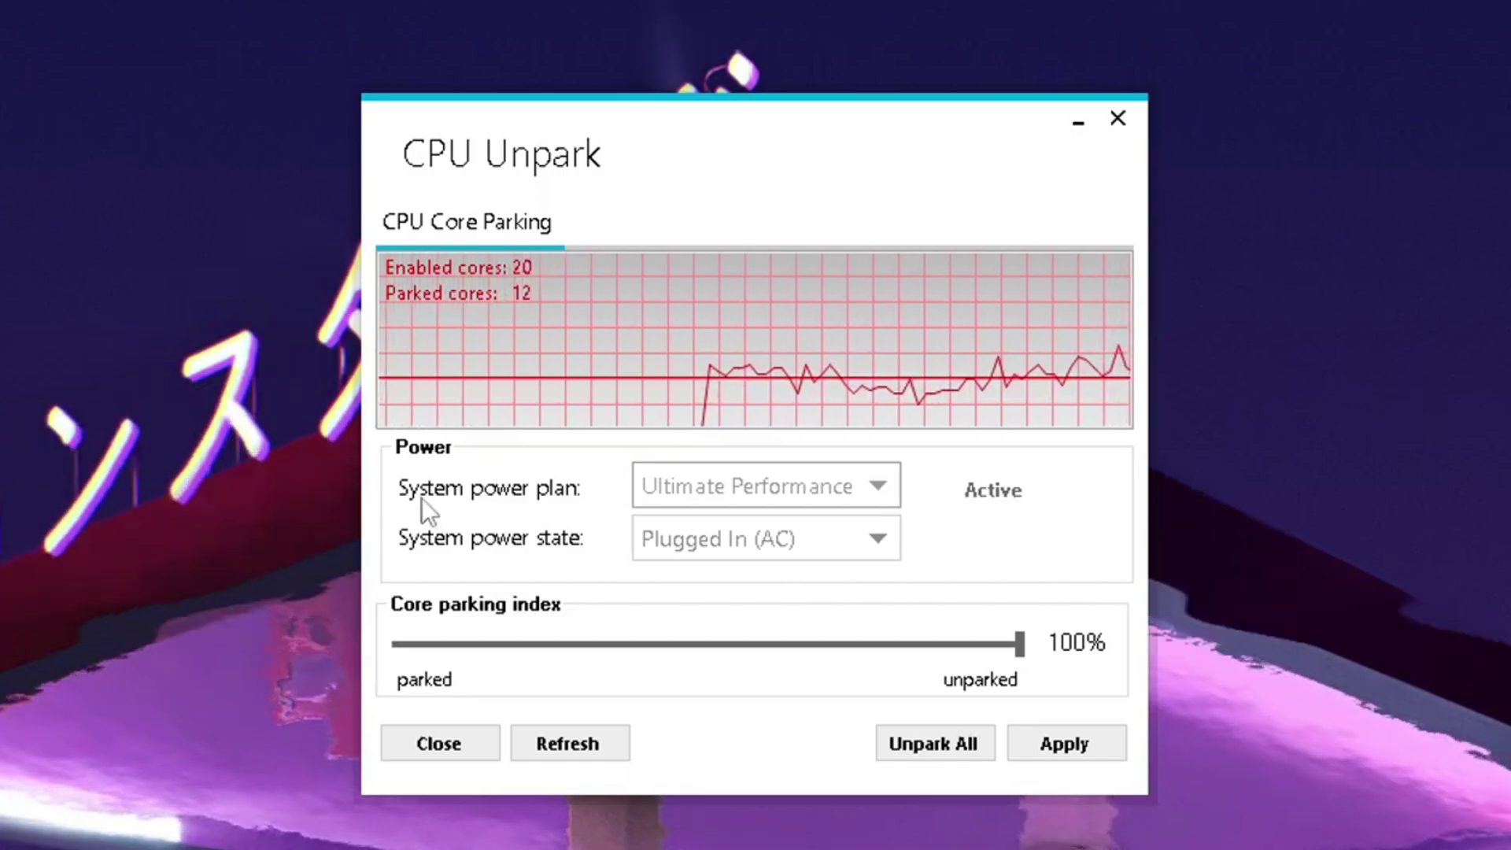
# - Keep Ultimate Performance as the system power plan, then search Windows for cmd
pyautogui.click(726, 490)
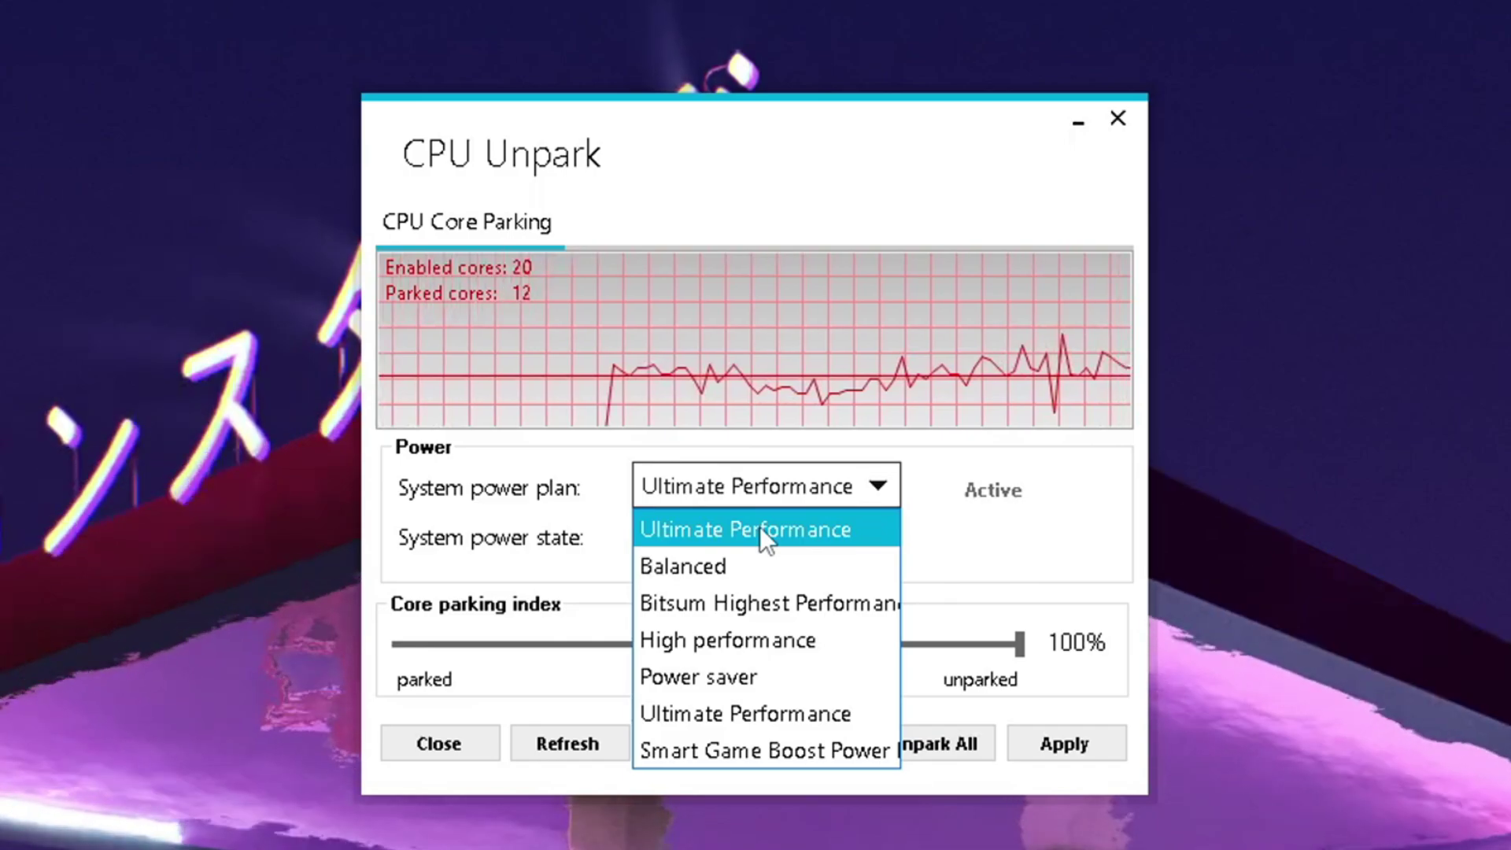
pyautogui.click(759, 527)
pyautogui.write('cmd')
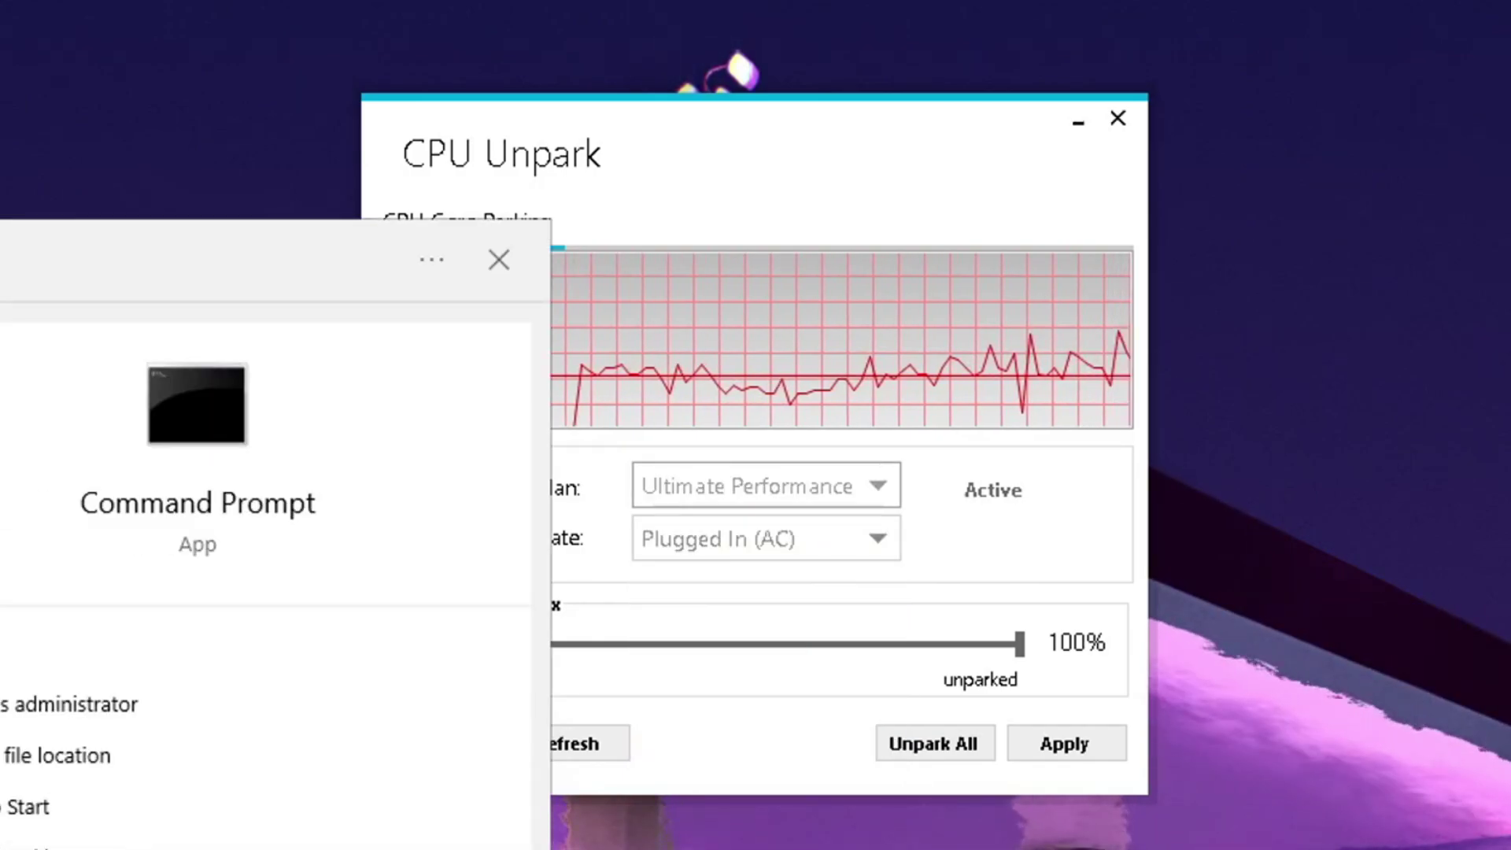
# - Unpark all CPU cores and apply the 100% core parking change, confirming both messages
pyautogui.click(304, 192)
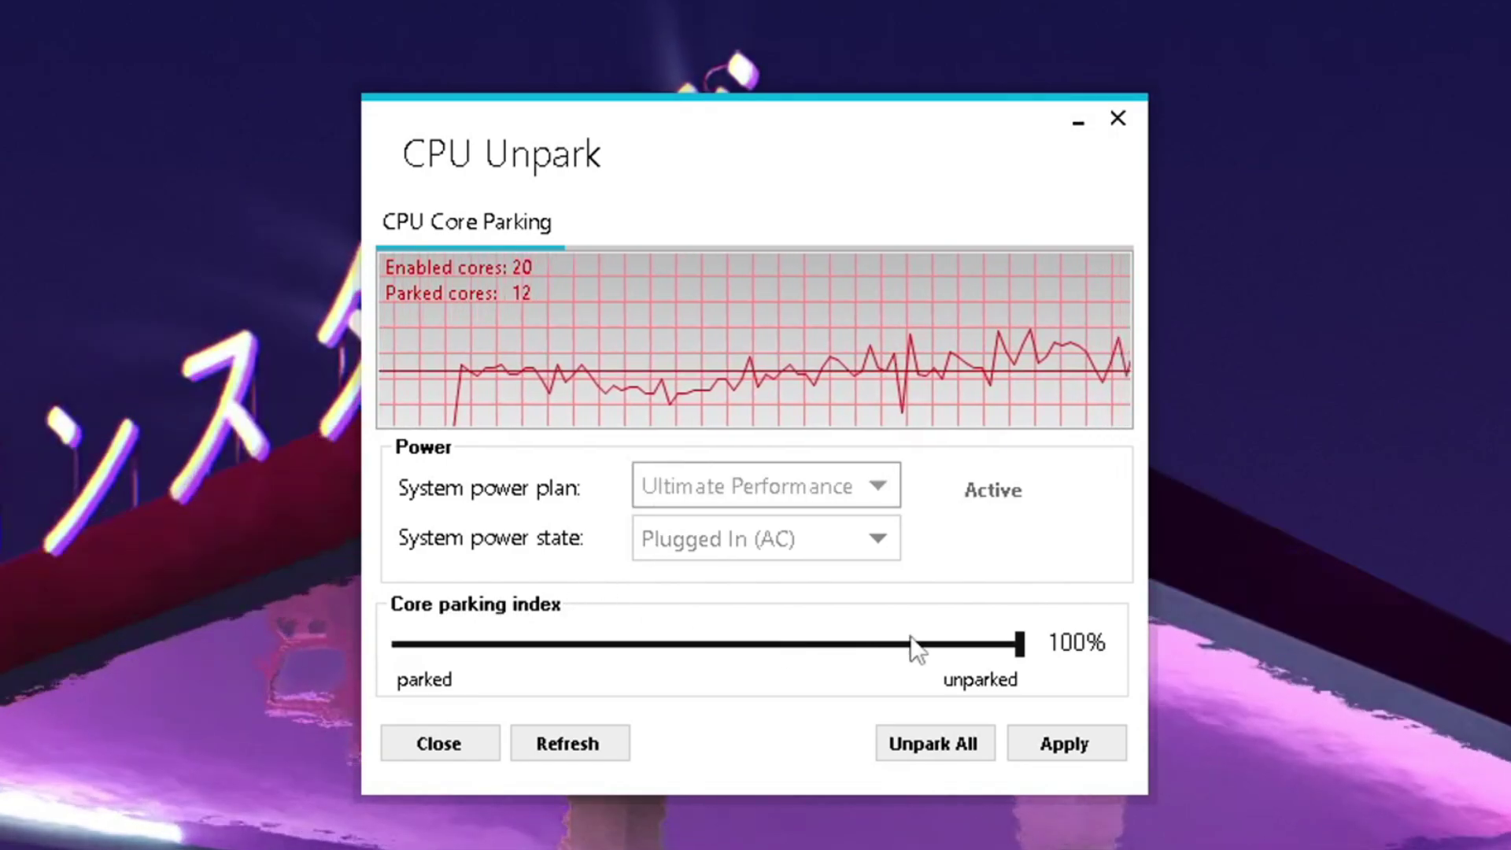
pyautogui.click(932, 743)
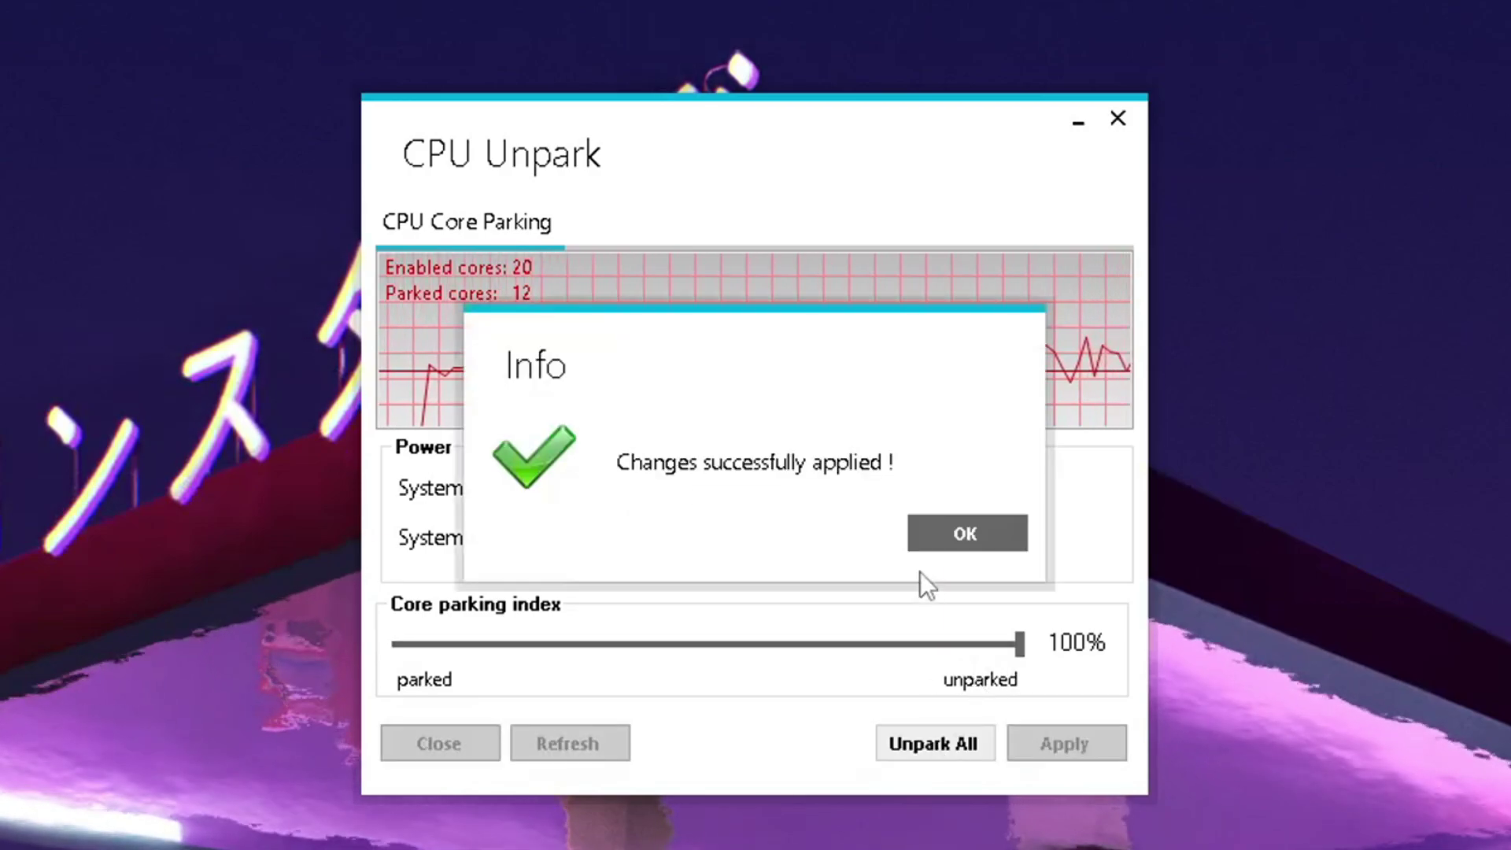
pyautogui.click(966, 533)
pyautogui.click(1034, 735)
pyautogui.click(947, 542)
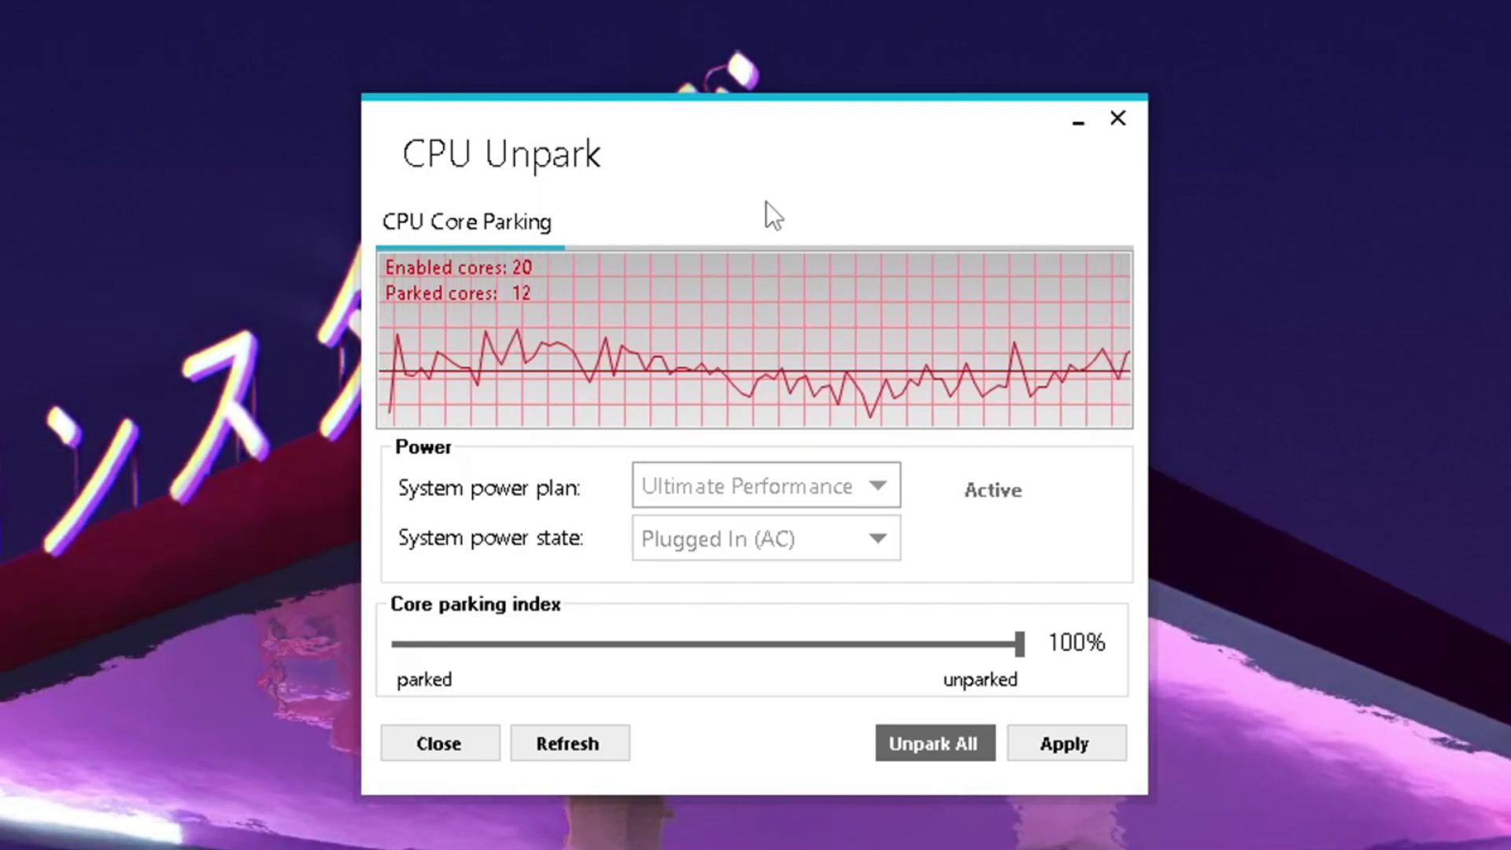
# - Close CPU Unpark
pyautogui.click(1118, 119)
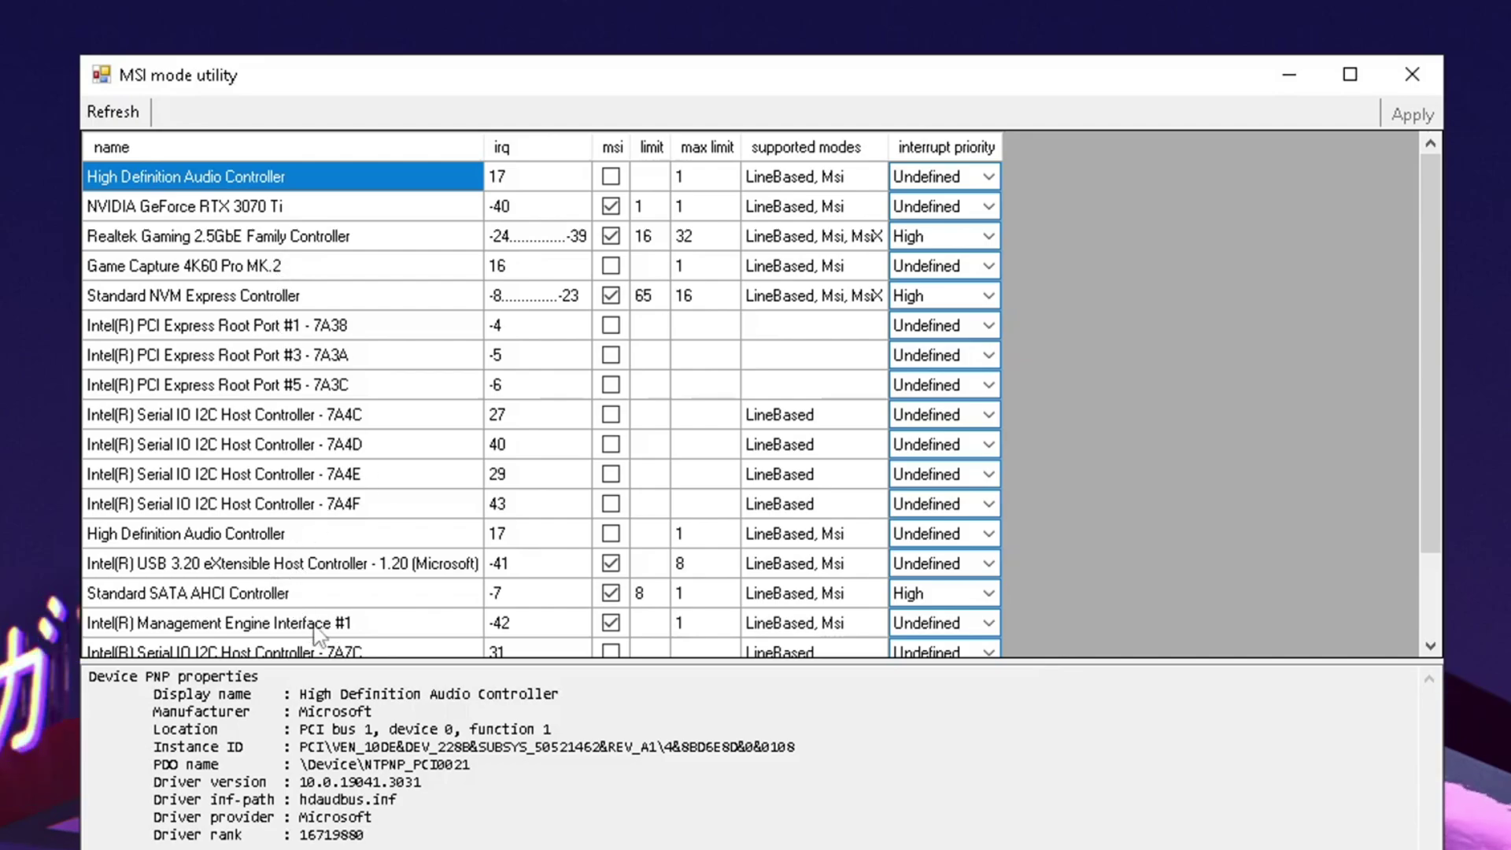
# - Tick msi for the NVIDIA GeForce RTX 3070 Ti and choose High interrupt priority
pyautogui.click(203, 216)
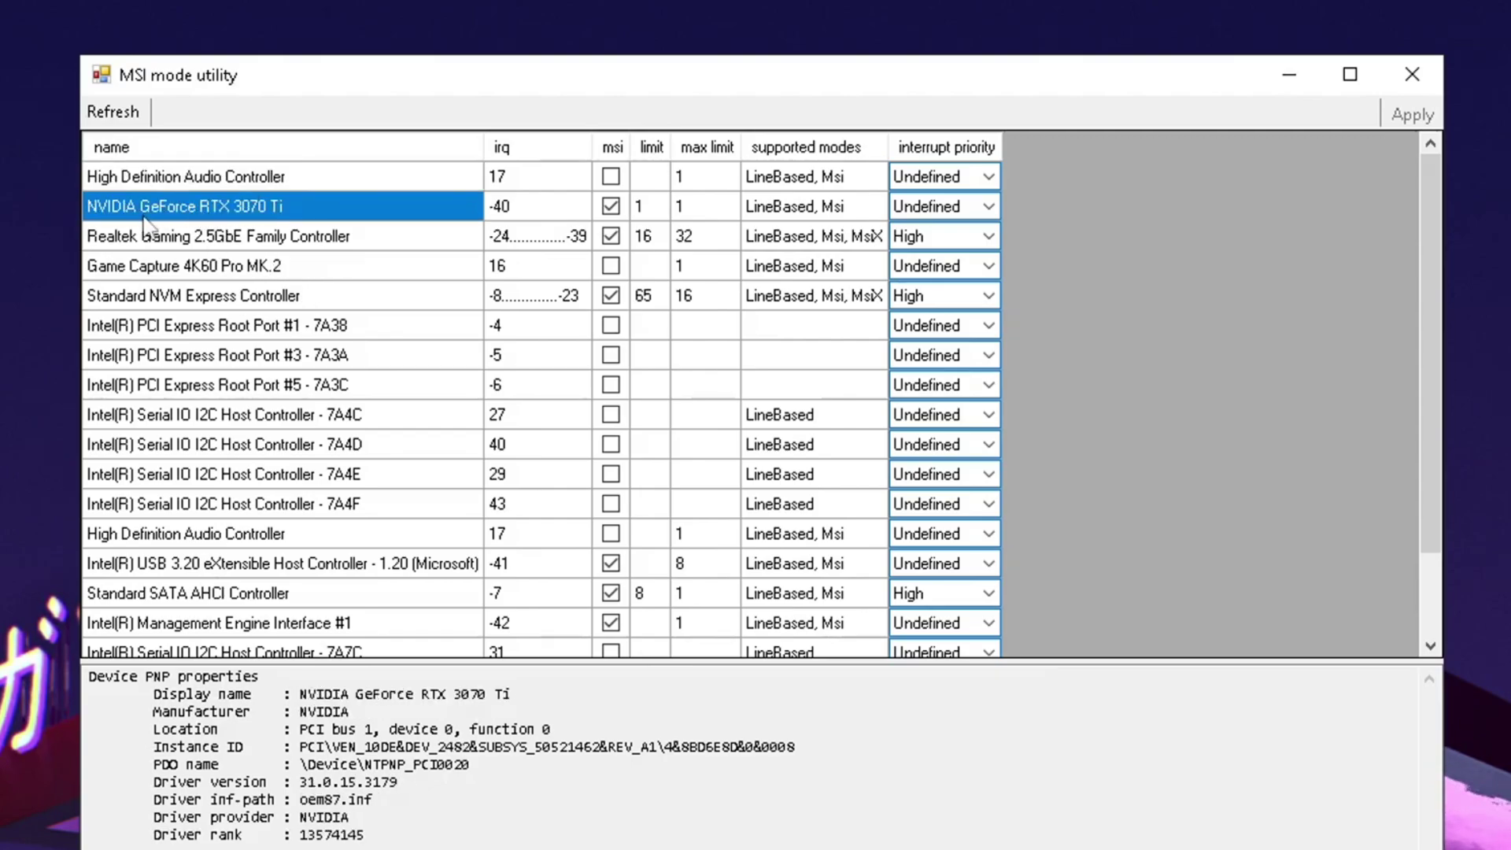
pyautogui.click(781, 217)
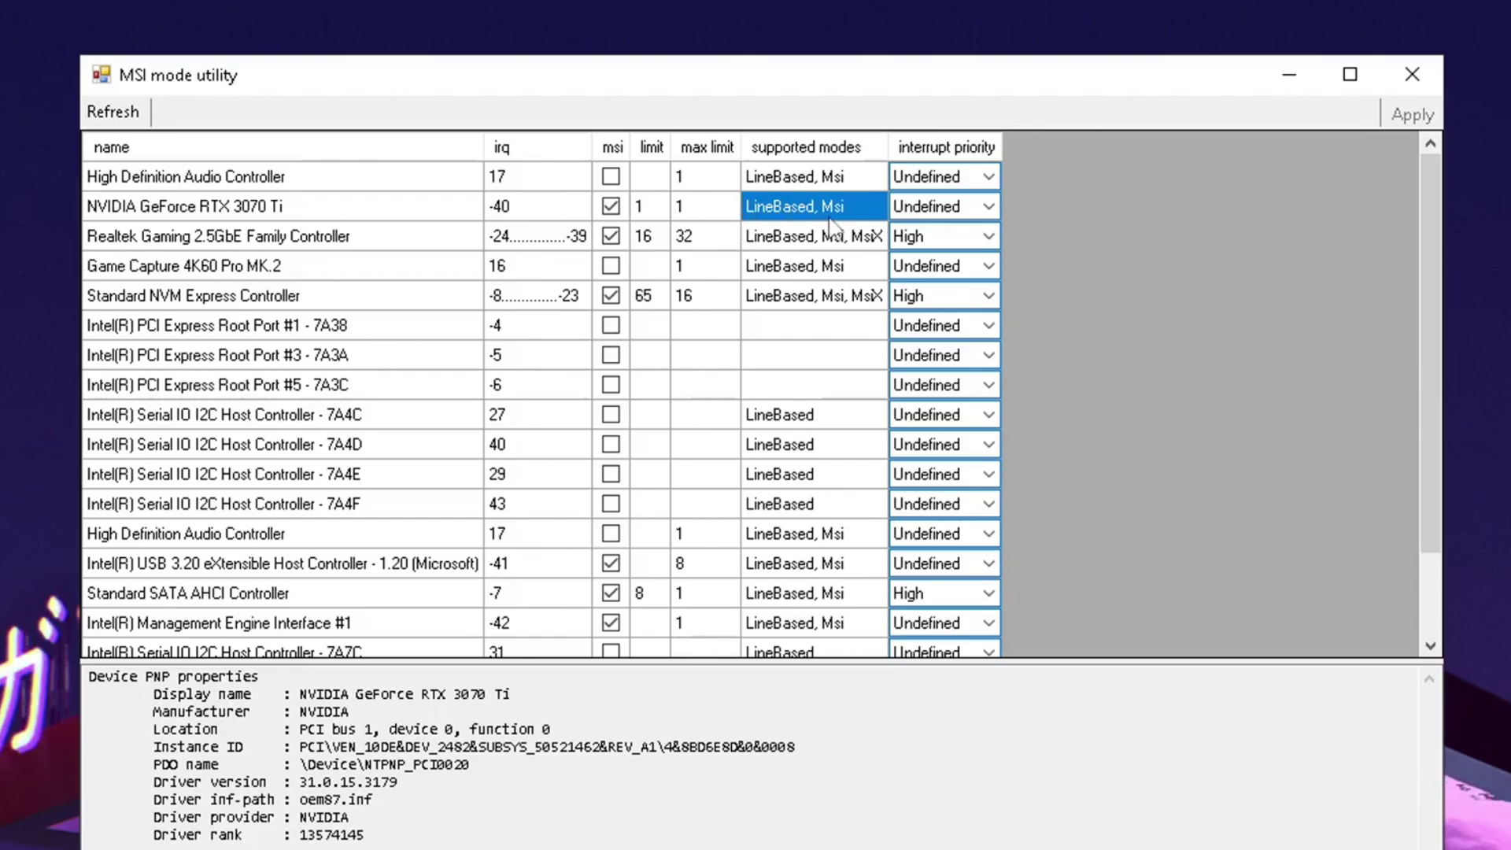
pyautogui.click(611, 207)
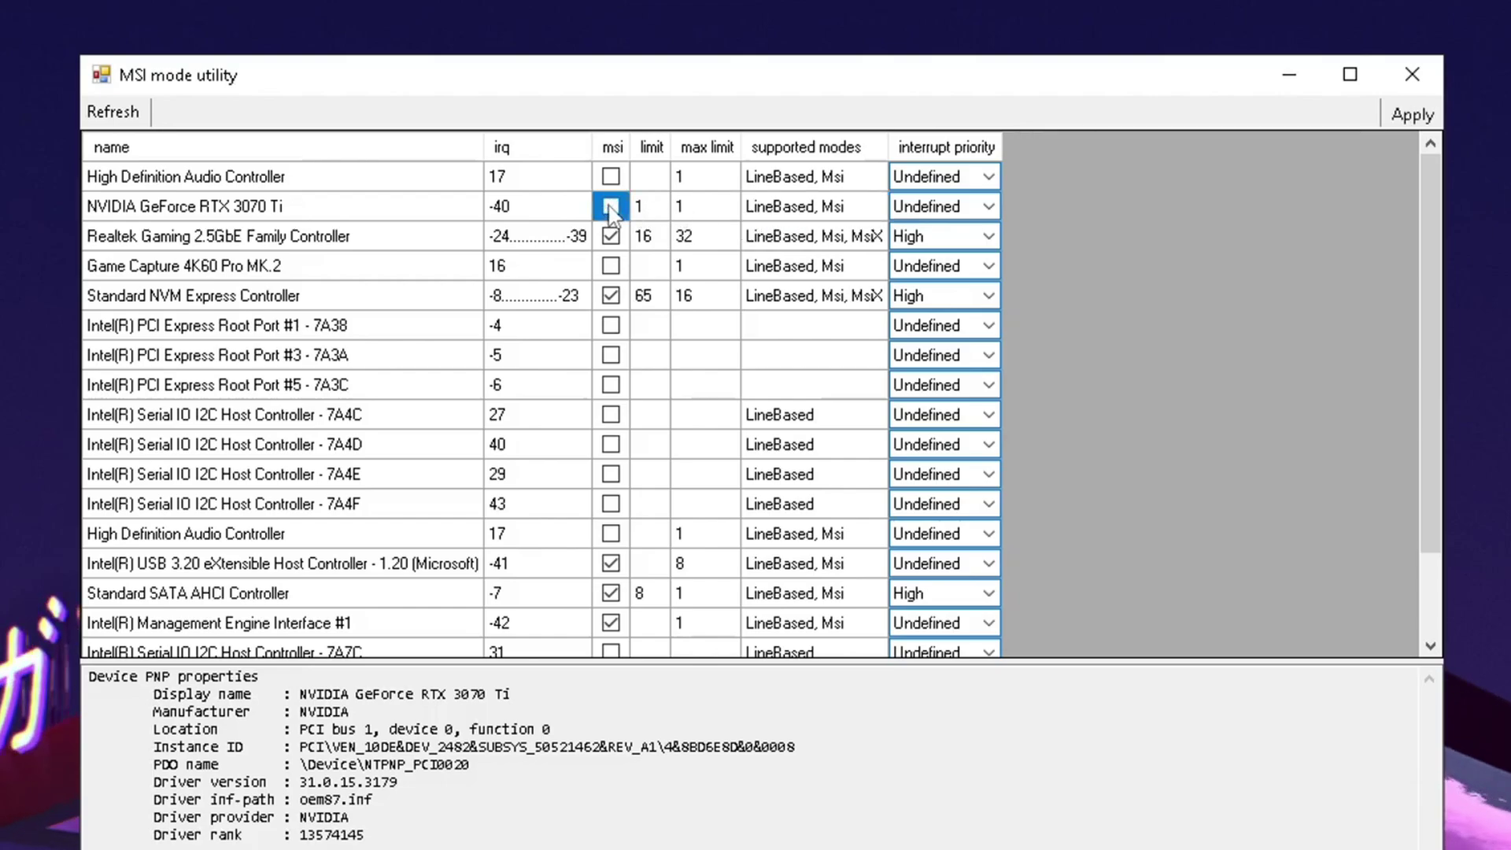
pyautogui.click(612, 208)
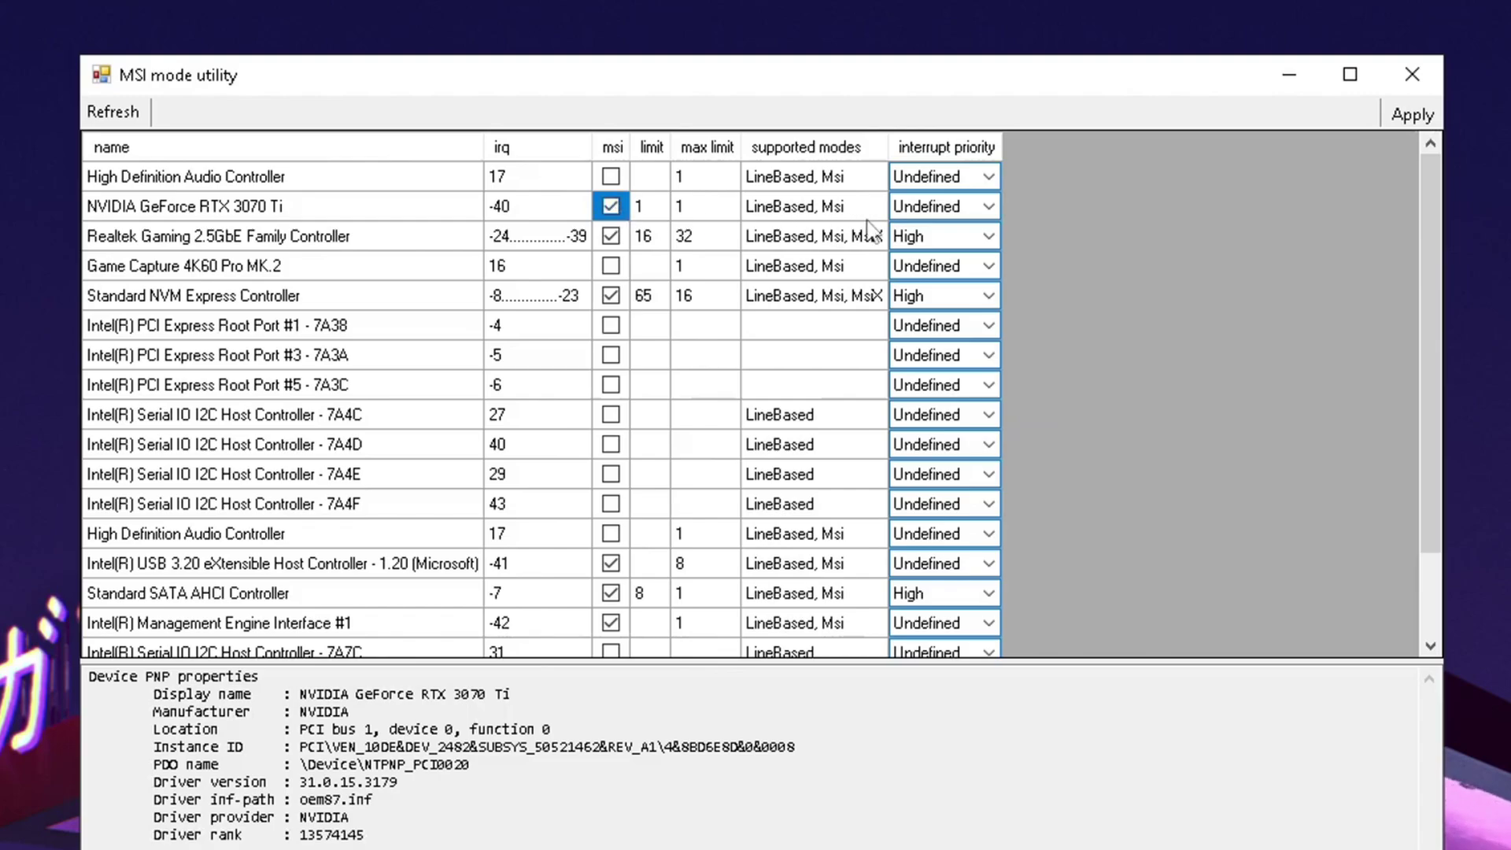
pyautogui.click(918, 209)
pyautogui.click(921, 210)
pyautogui.click(921, 285)
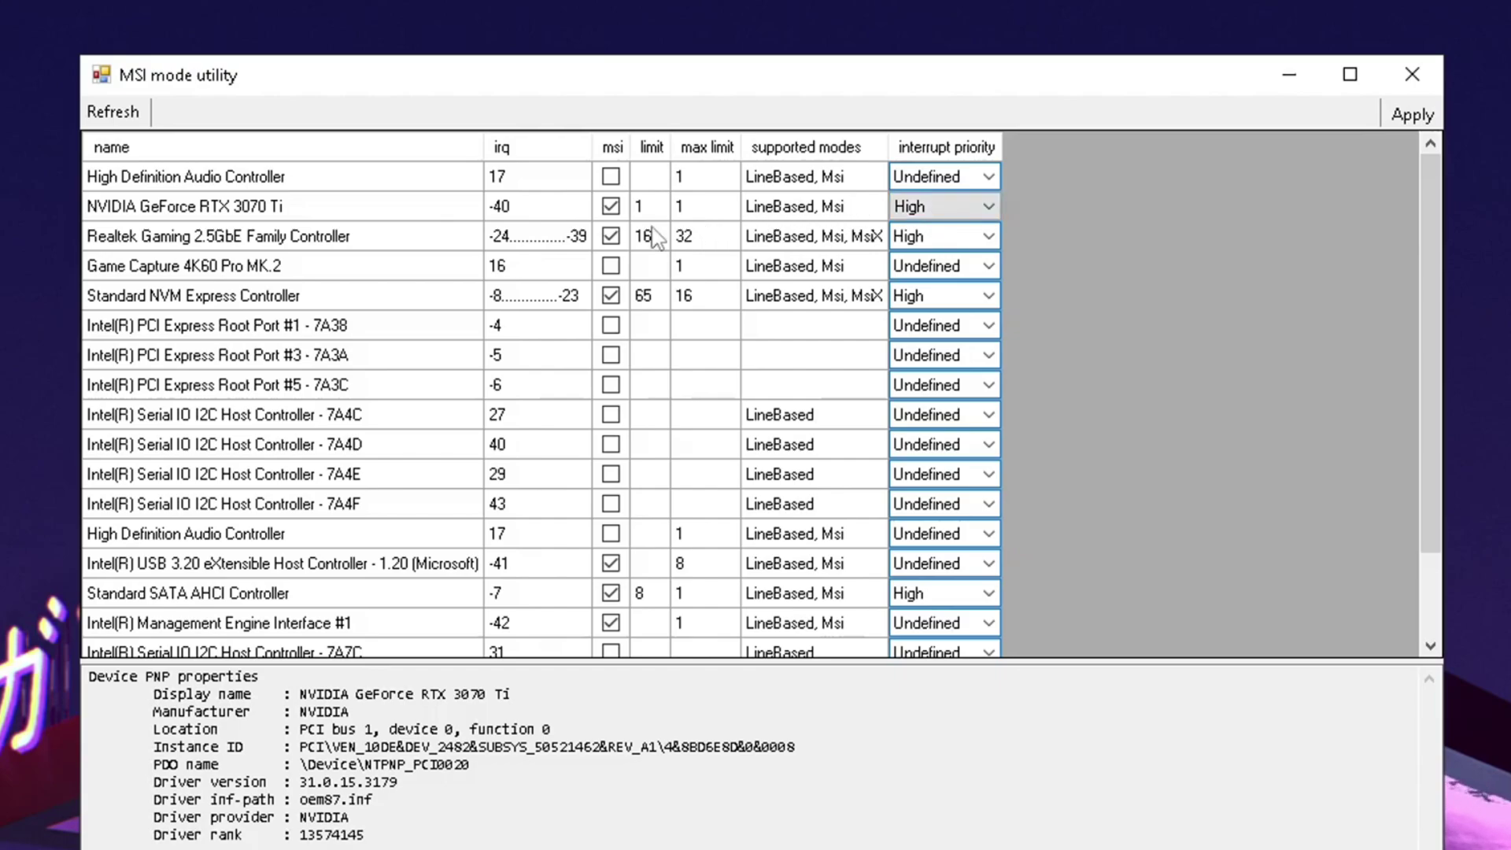
# - Apply the pending MSI and High priority changes in MSI mode utility
pyautogui.click(1407, 118)
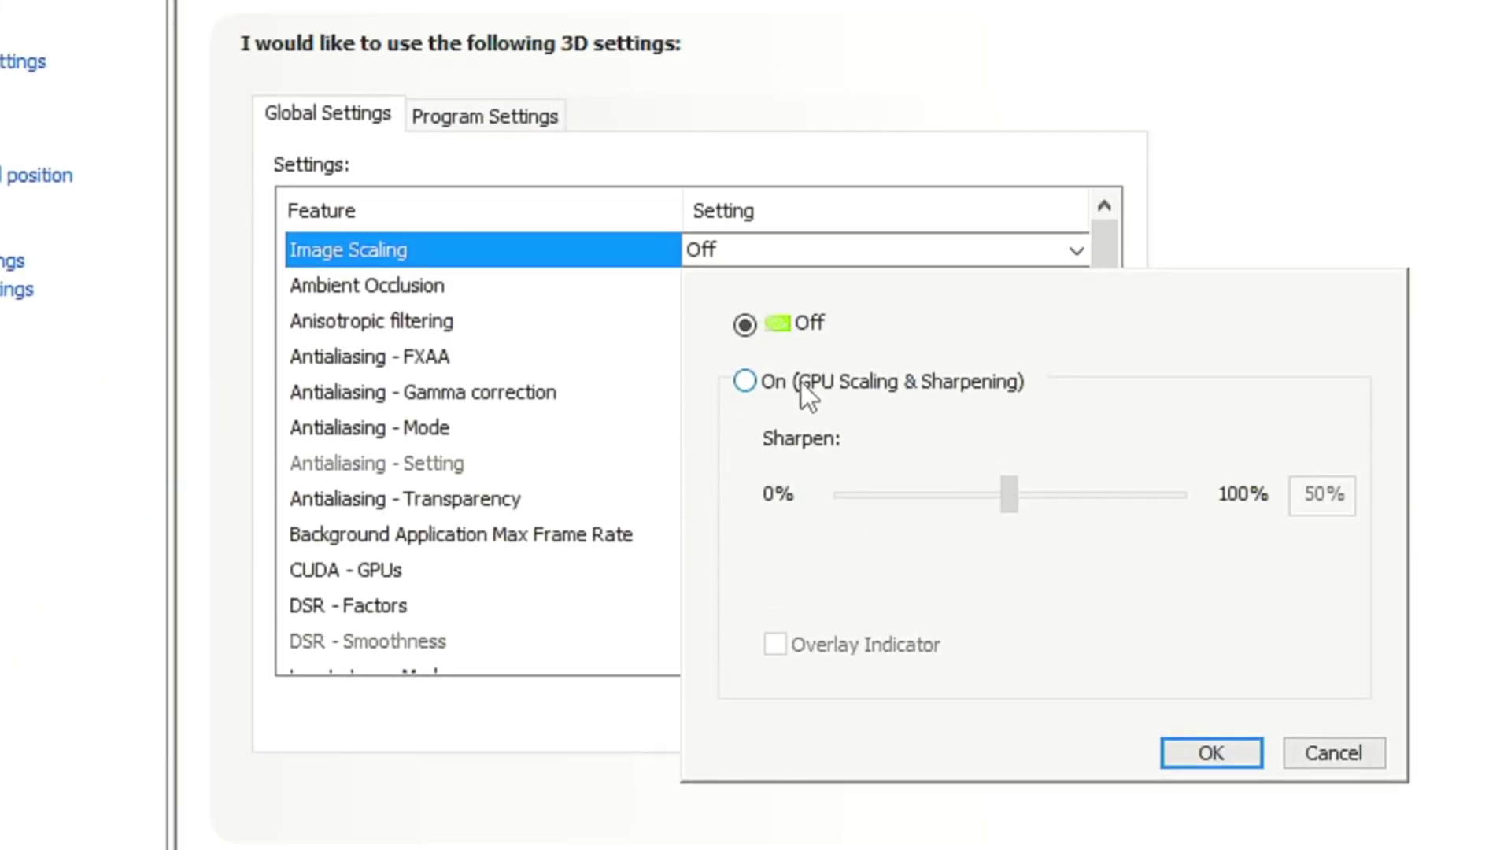
# - Set Image Scaling to On (GPU Scaling & Sharpening) with the Overlay Indicator ticked, and confirm
pyautogui.click(773, 384)
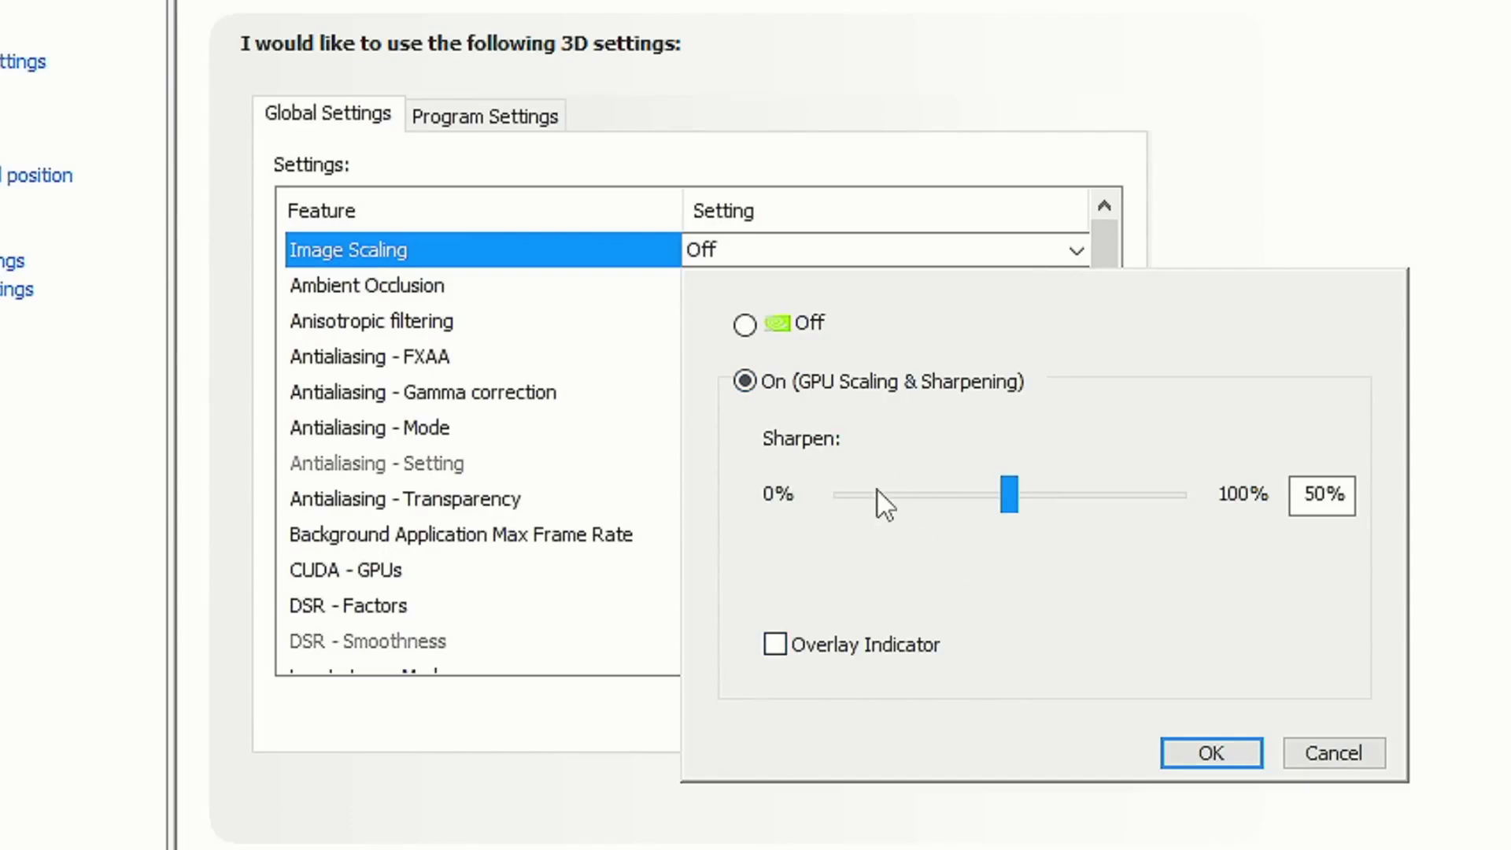
pyautogui.click(775, 644)
pyautogui.press('Return')
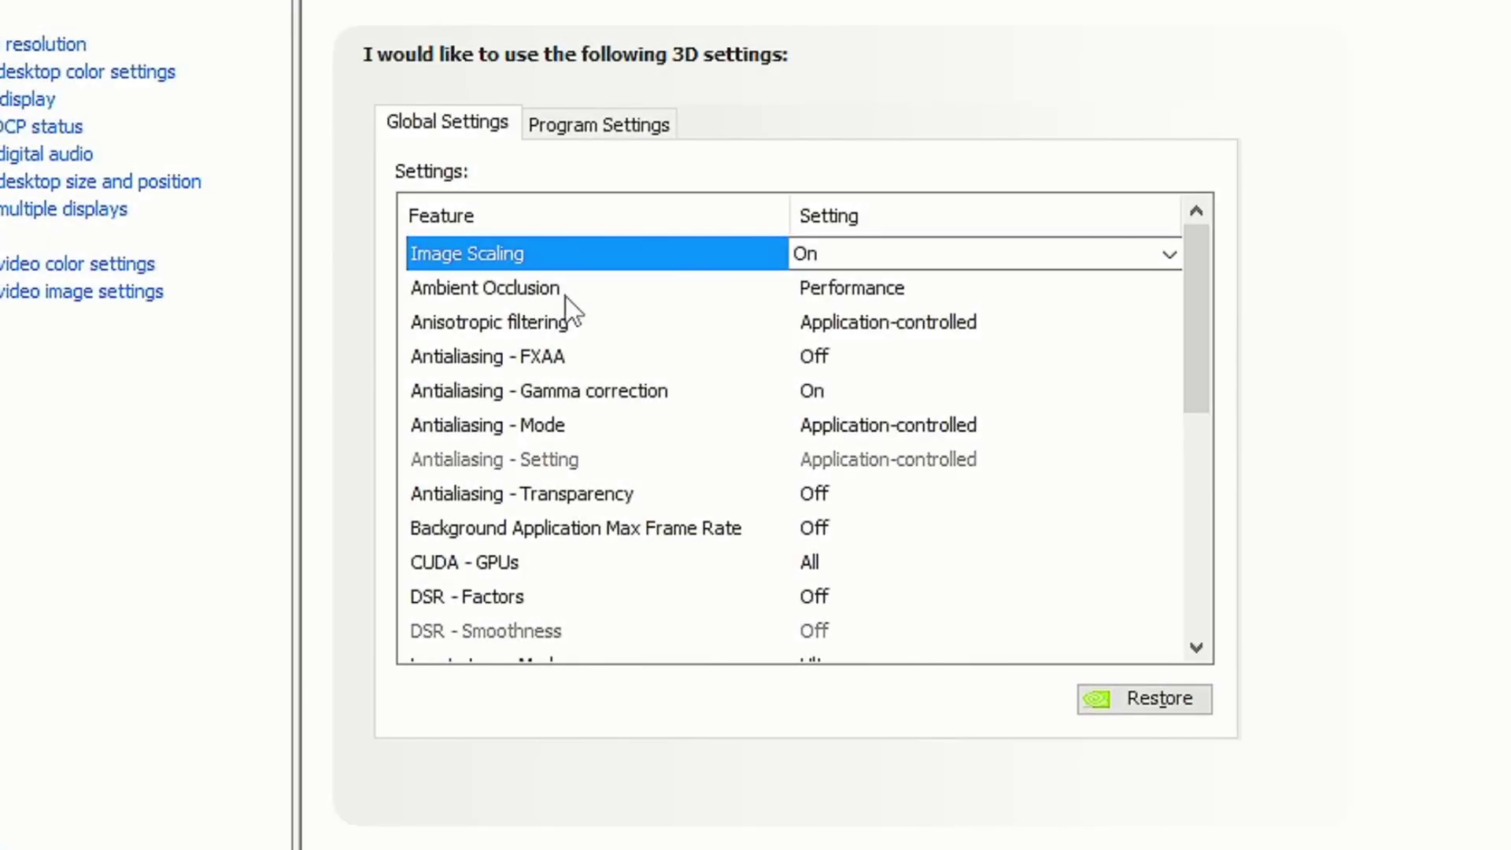
# - Review global settings from Ambient Occlusion through Background Application Max Frame Rate
pyautogui.click(826, 287)
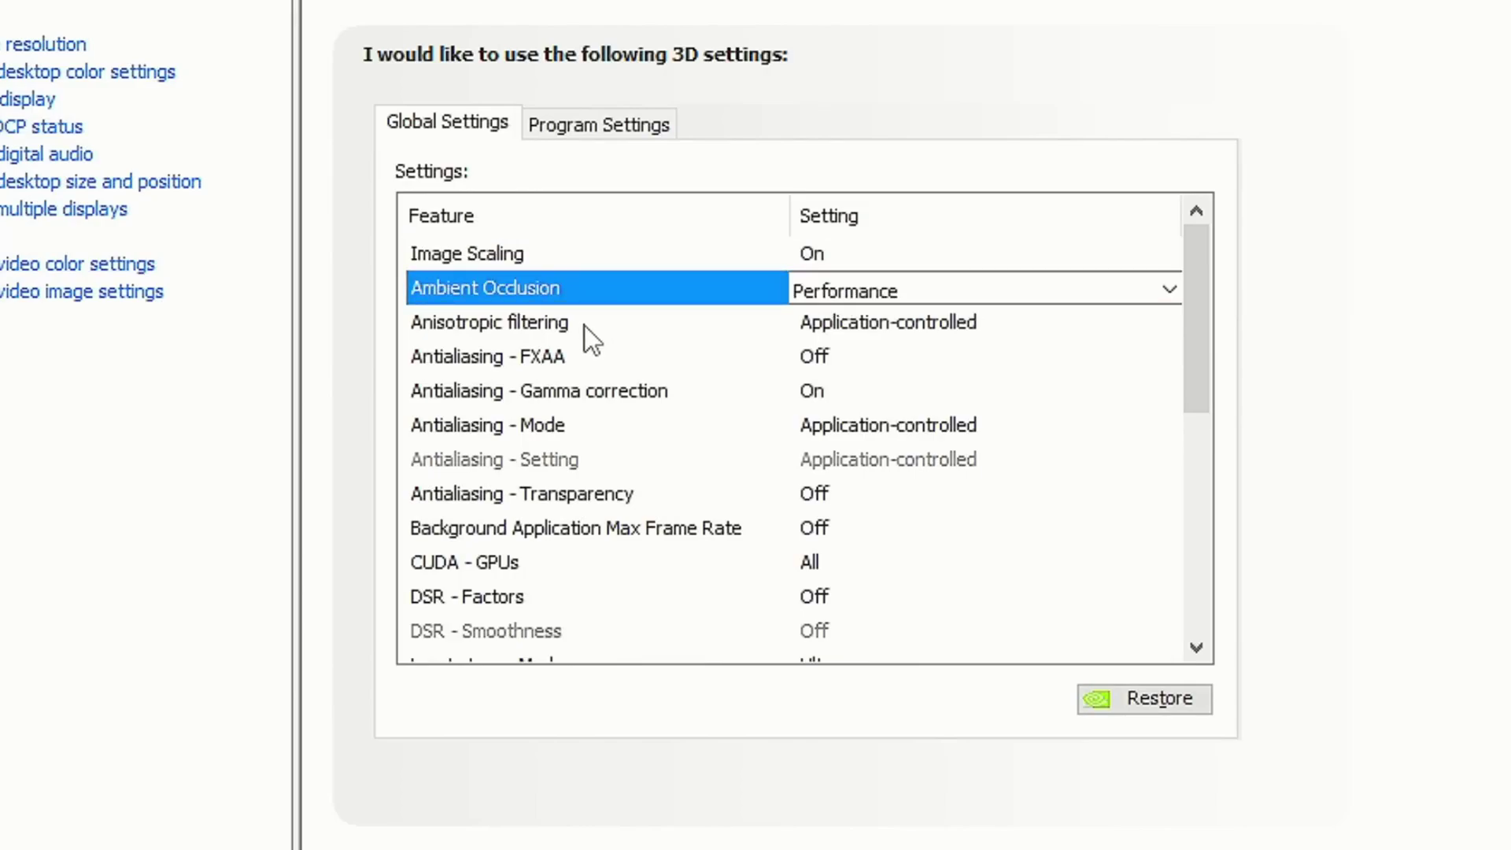
pyautogui.click(557, 321)
pyautogui.click(801, 334)
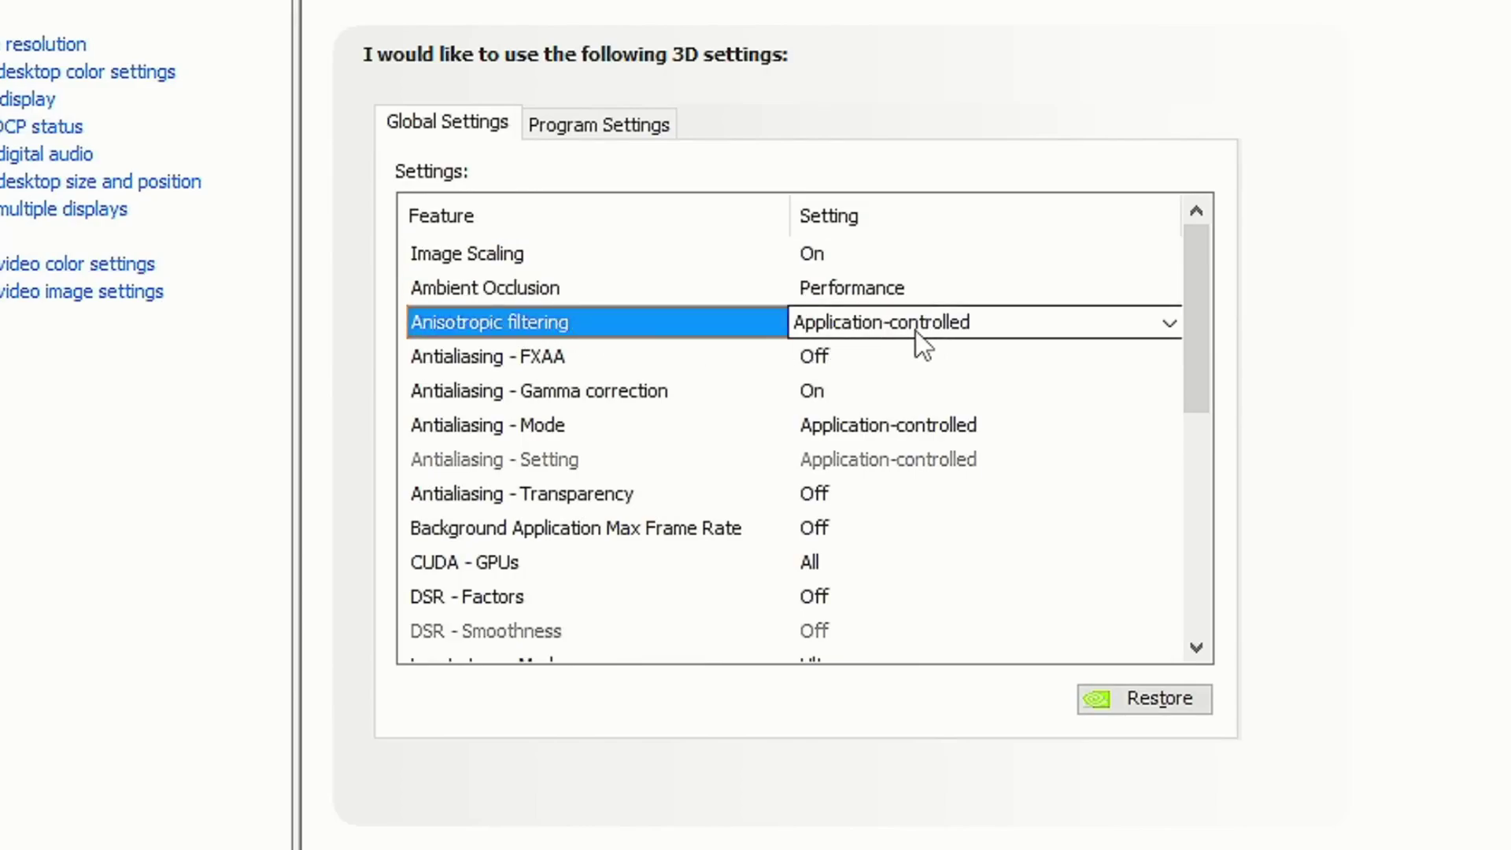
pyautogui.click(603, 362)
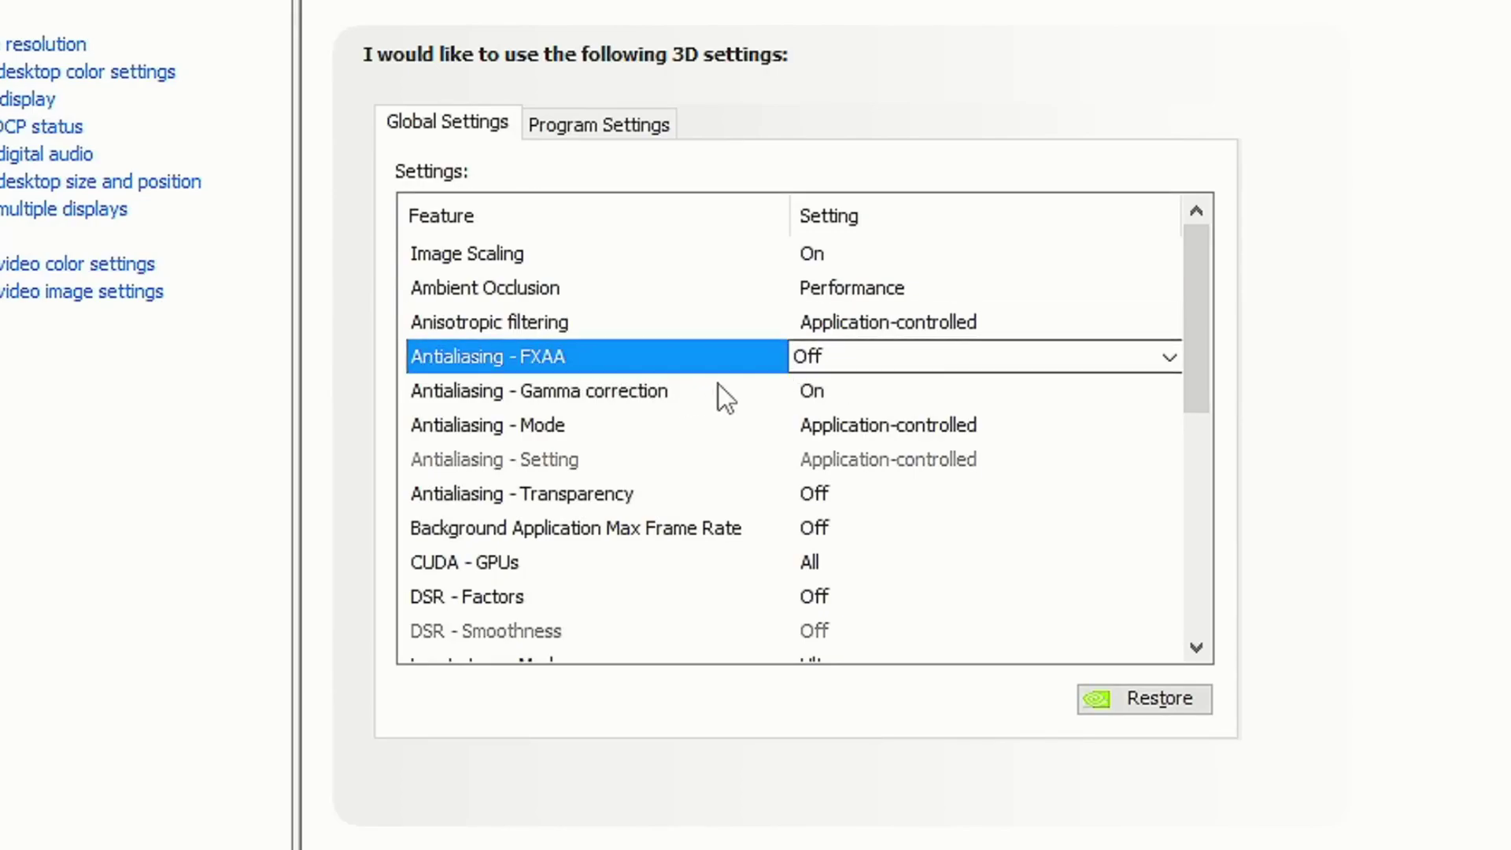
pyautogui.click(697, 398)
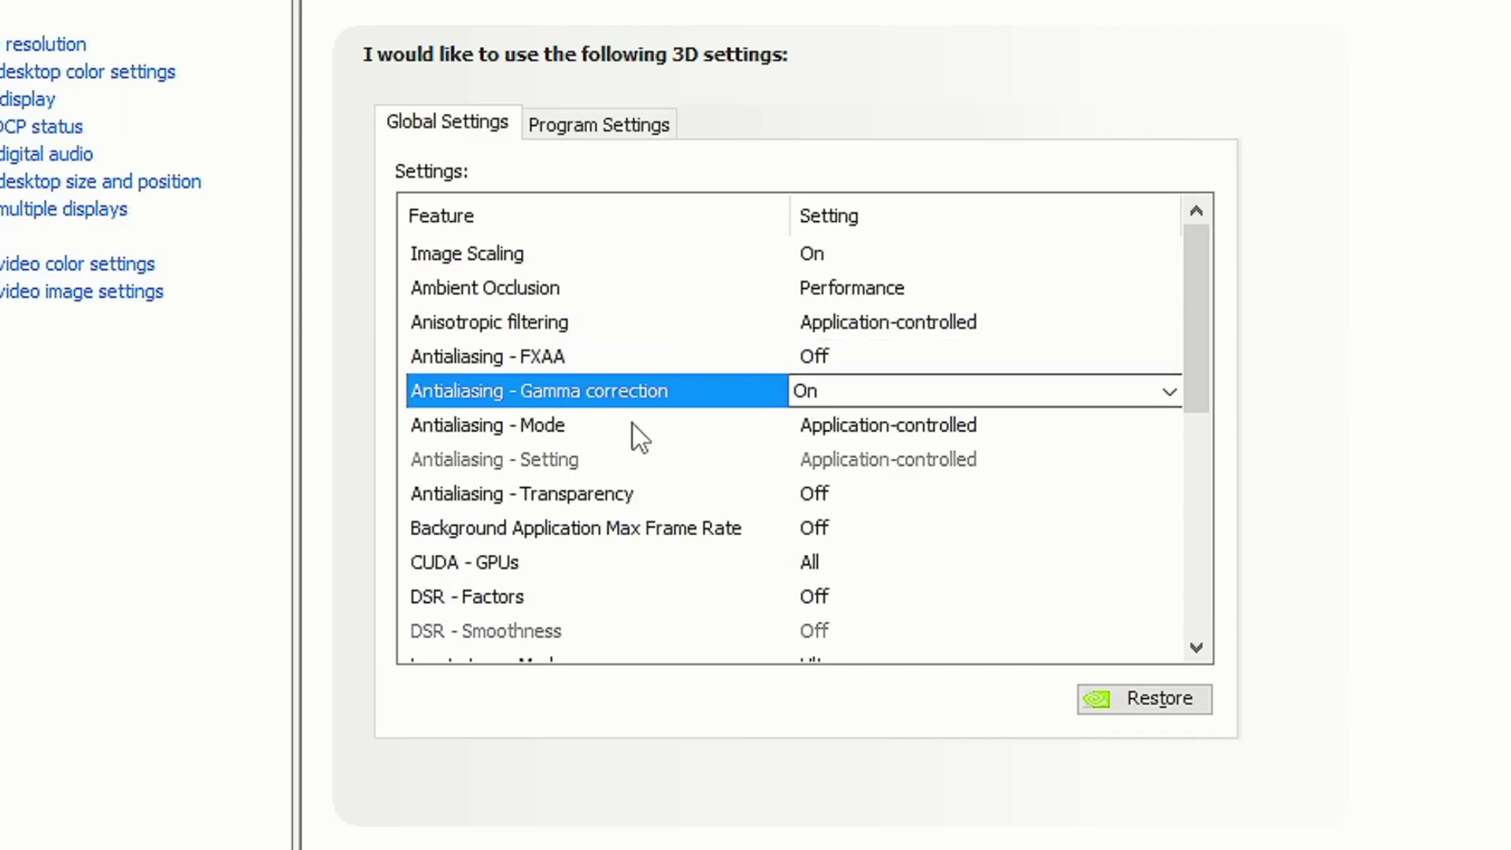
pyautogui.click(902, 429)
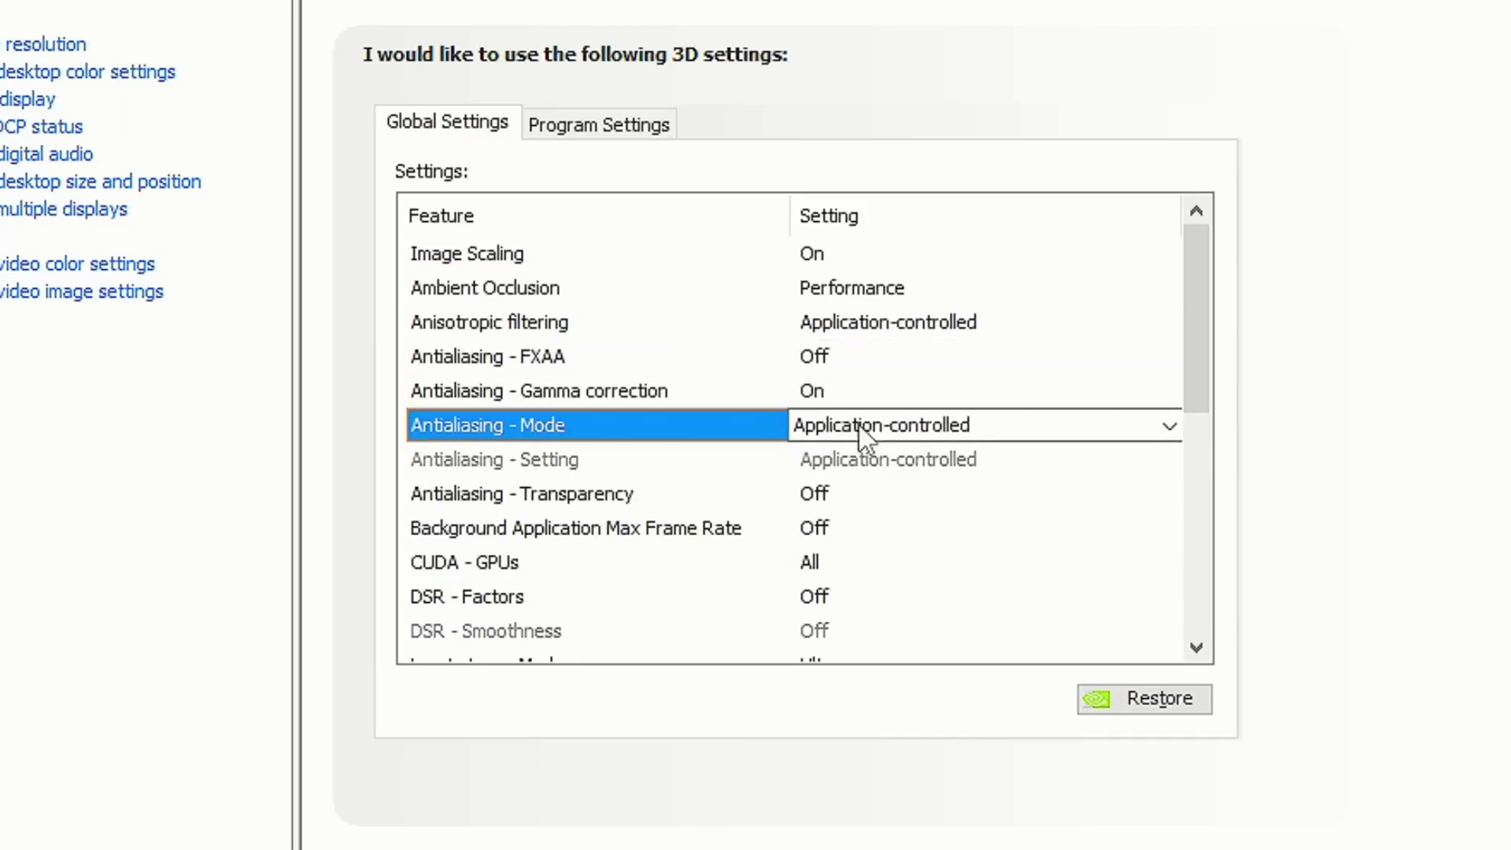
pyautogui.click(748, 494)
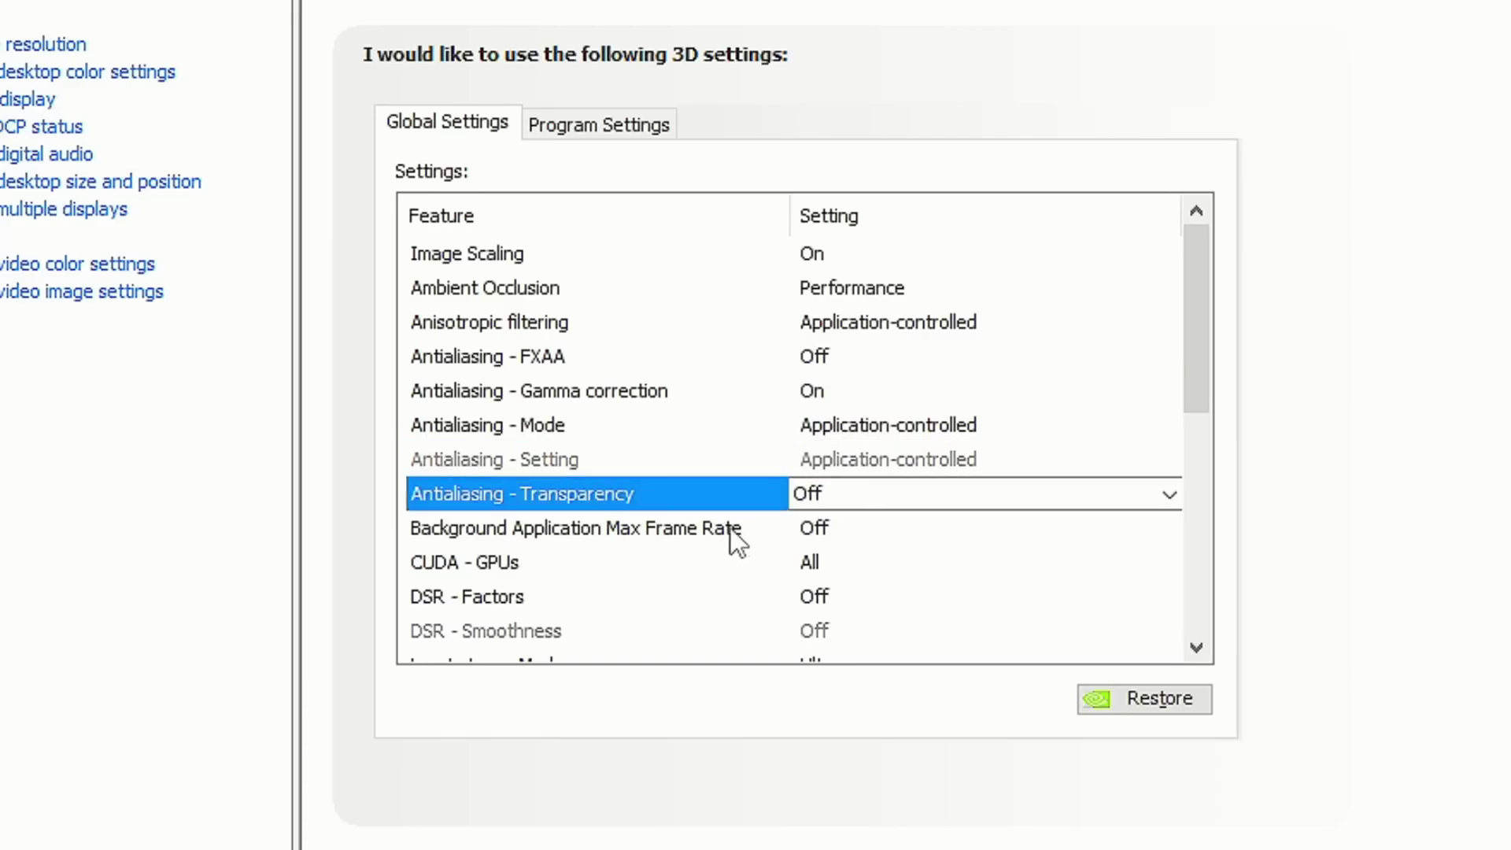
pyautogui.click(681, 530)
# - Check the CUDA - GPUs, DSR - Factors and Max Frame Rate global values
pyautogui.click(630, 566)
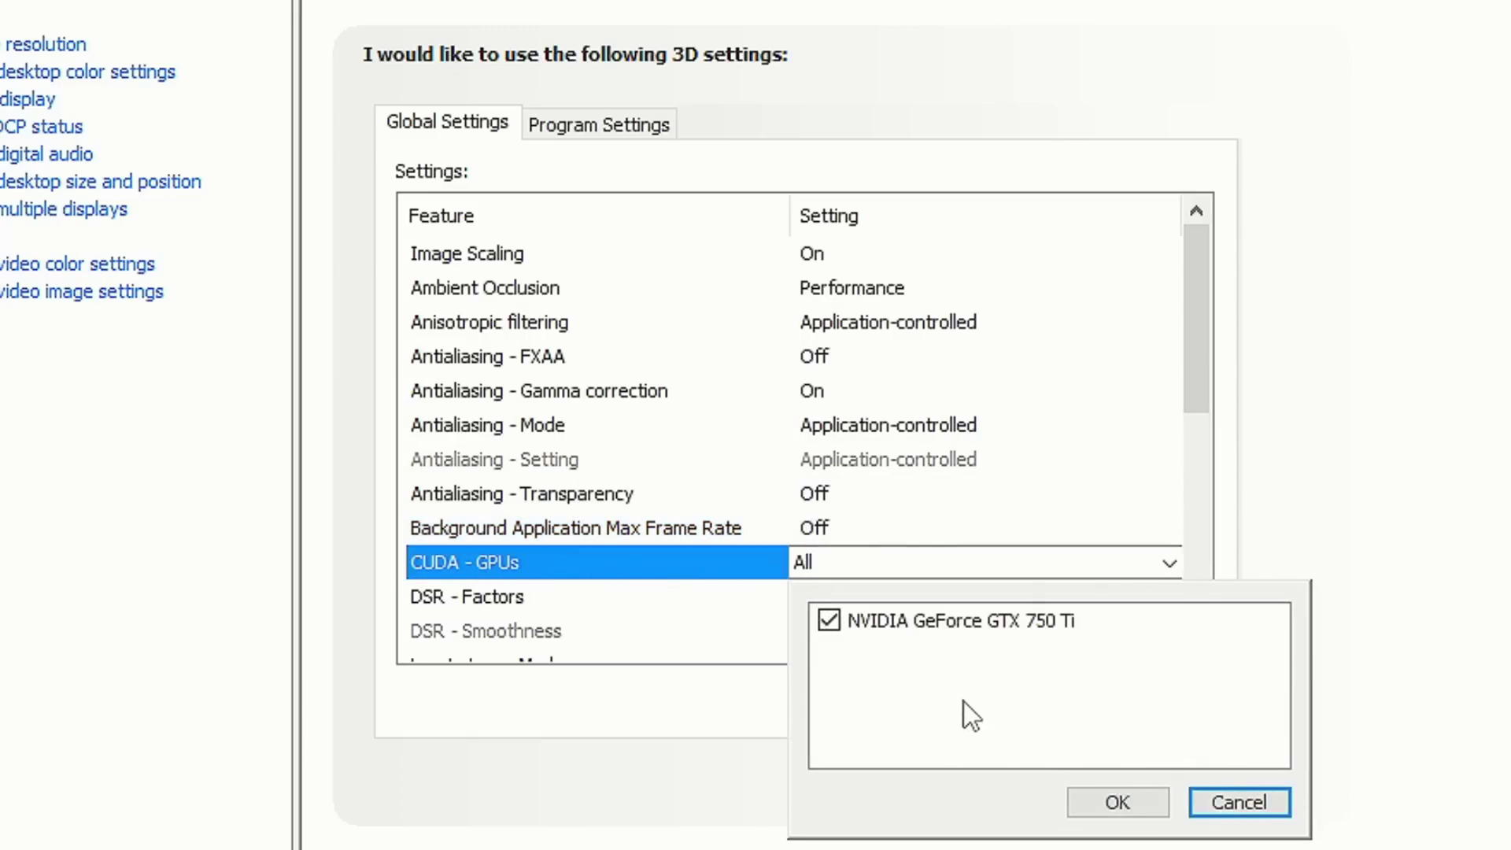
pyautogui.scroll(-3, 975, 714)
pyautogui.click(558, 291)
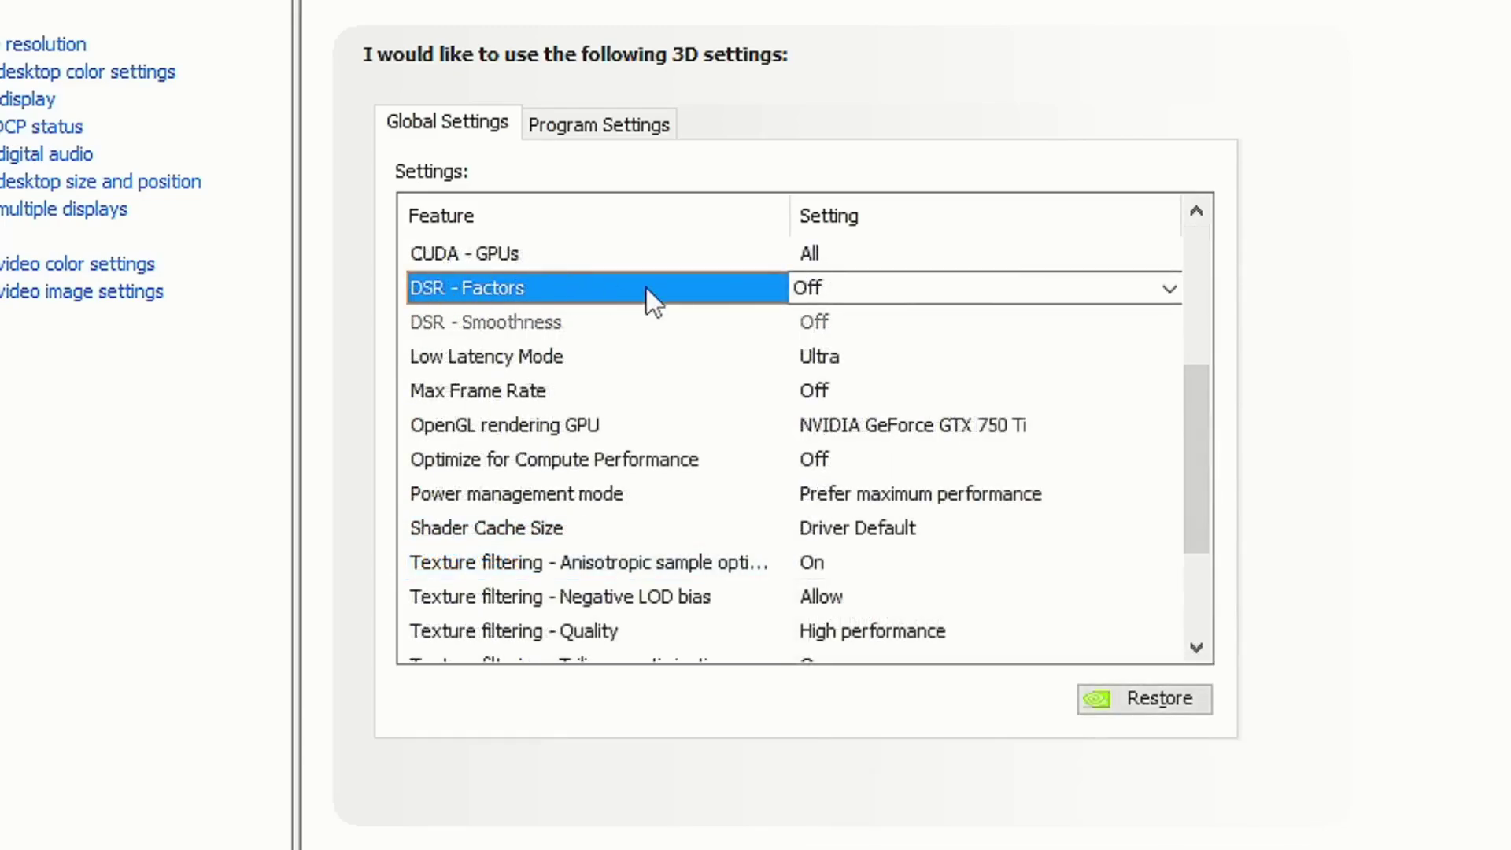
pyautogui.click(808, 288)
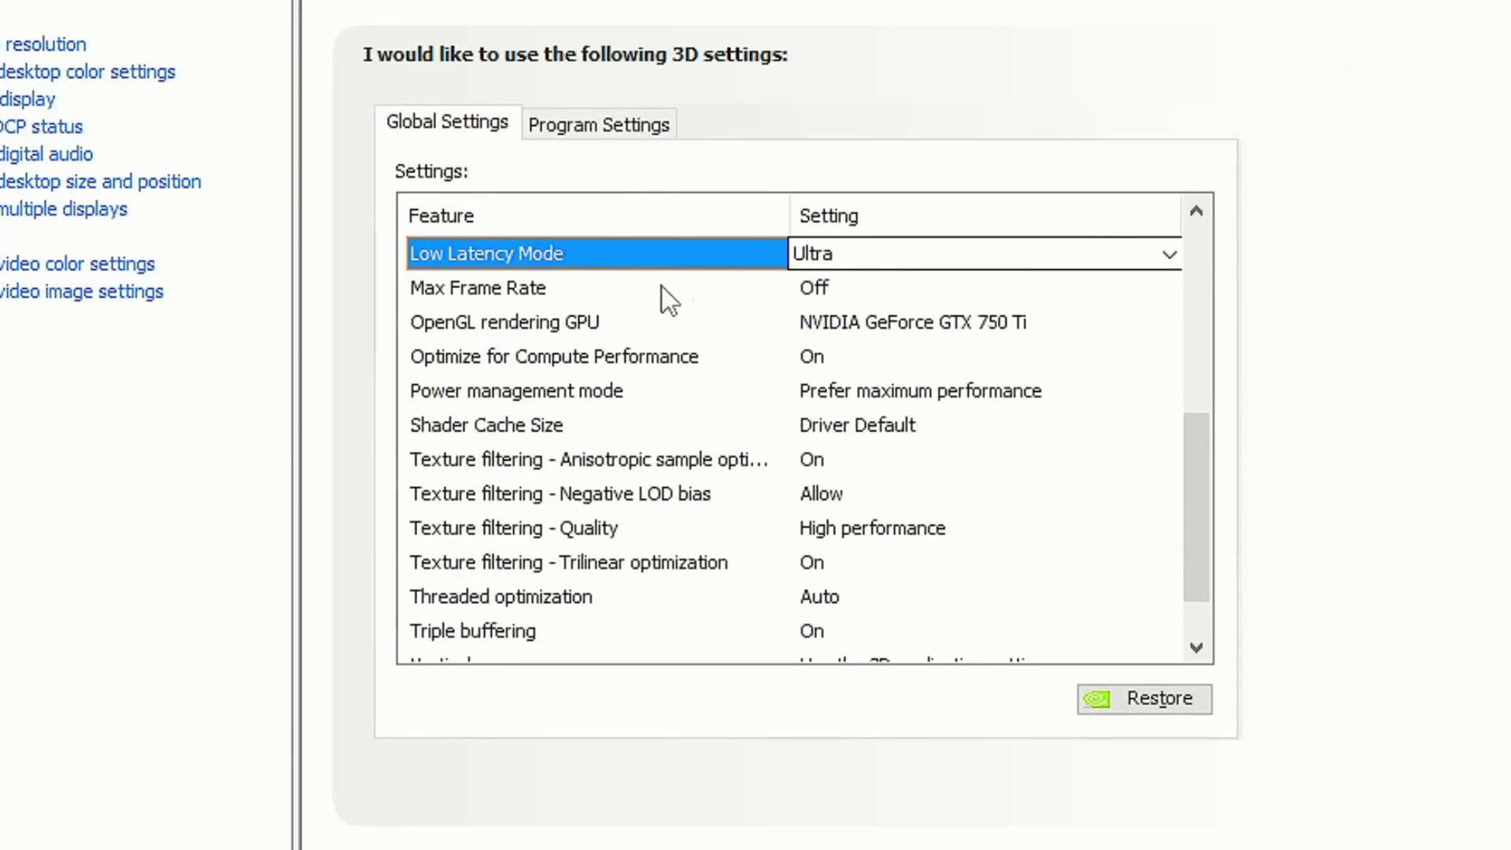
pyautogui.click(573, 287)
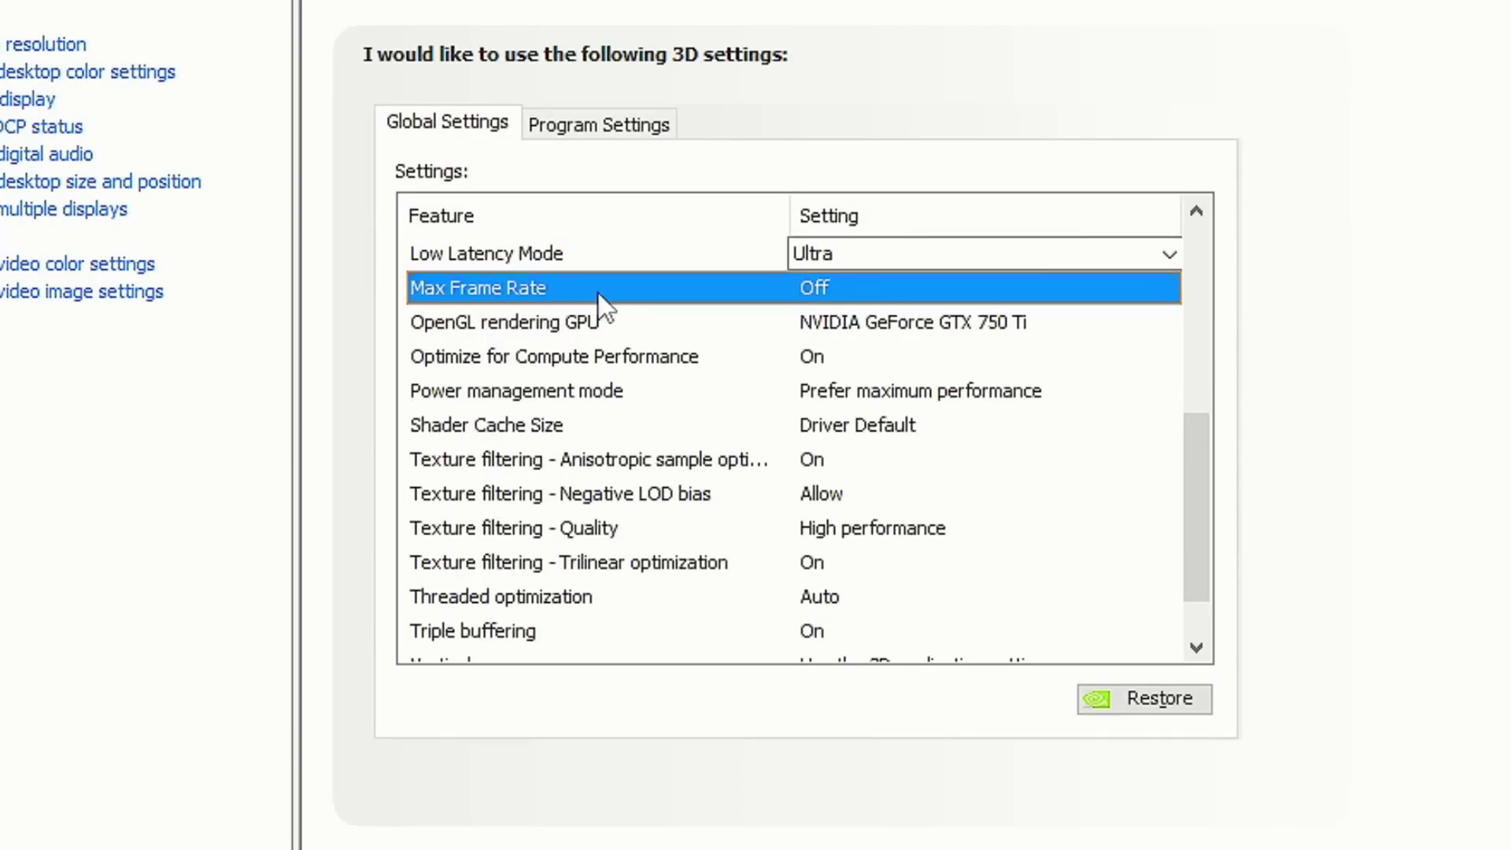
pyautogui.click(811, 291)
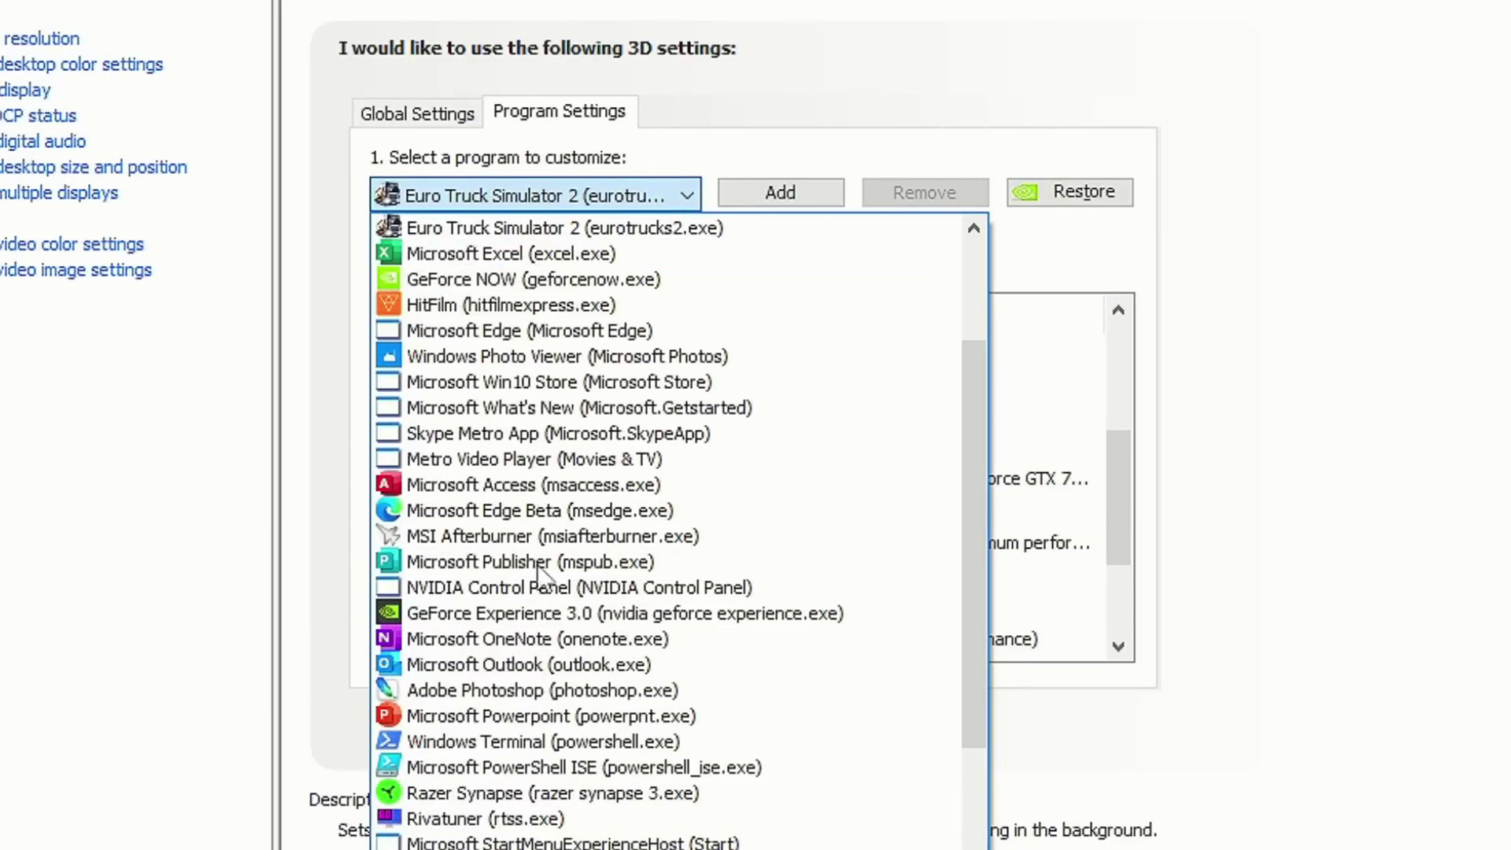
# - Cap Euro Truck Simulator 2's Max Frame Rate at 58 FPS
pyautogui.click(566, 229)
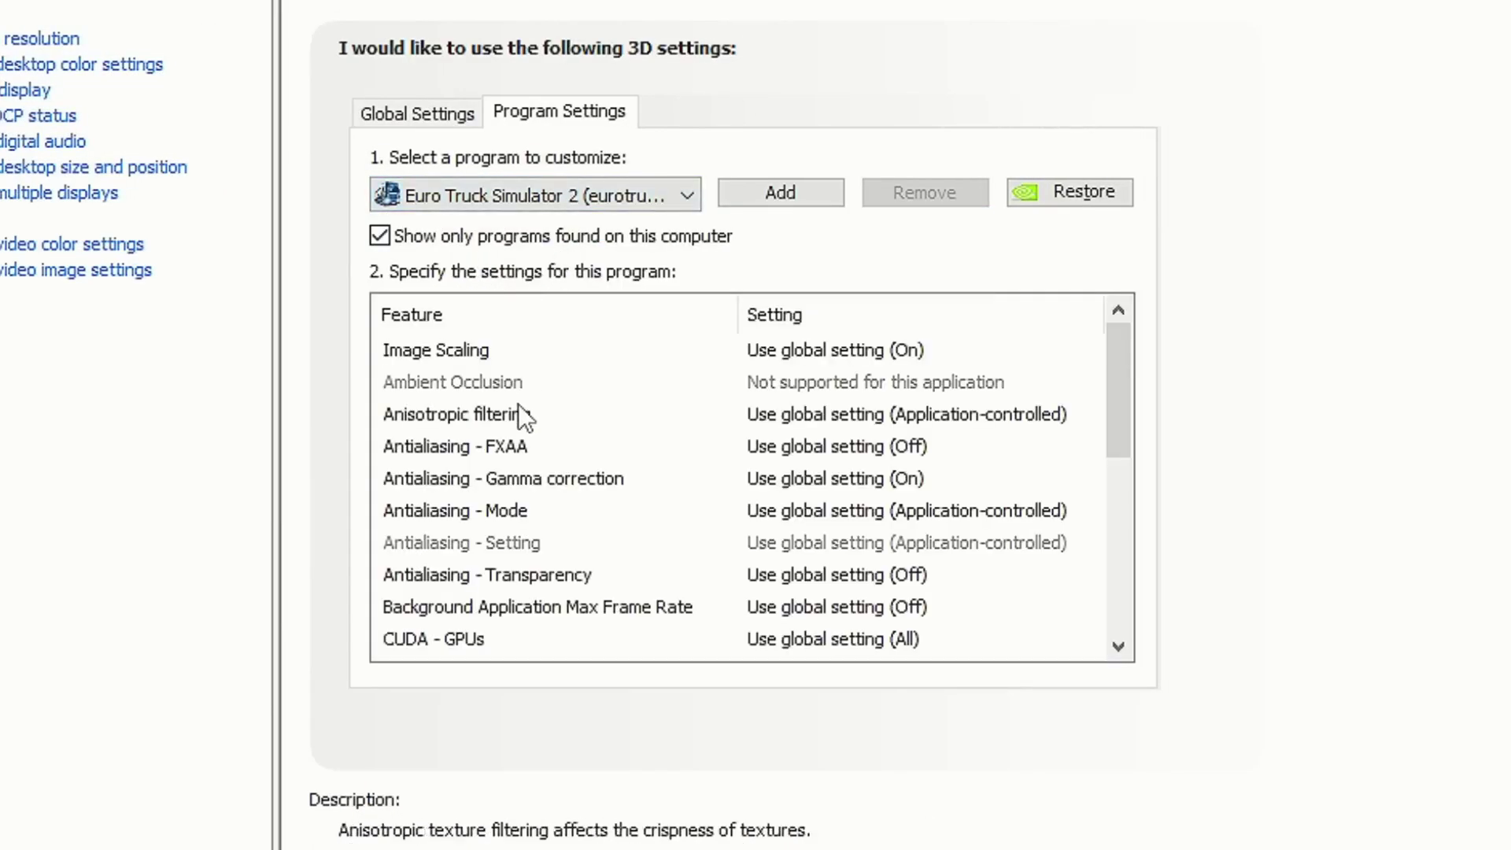
pyautogui.moveTo(1116, 383); pyautogui.dragTo(1117, 479)
pyautogui.click(474, 445)
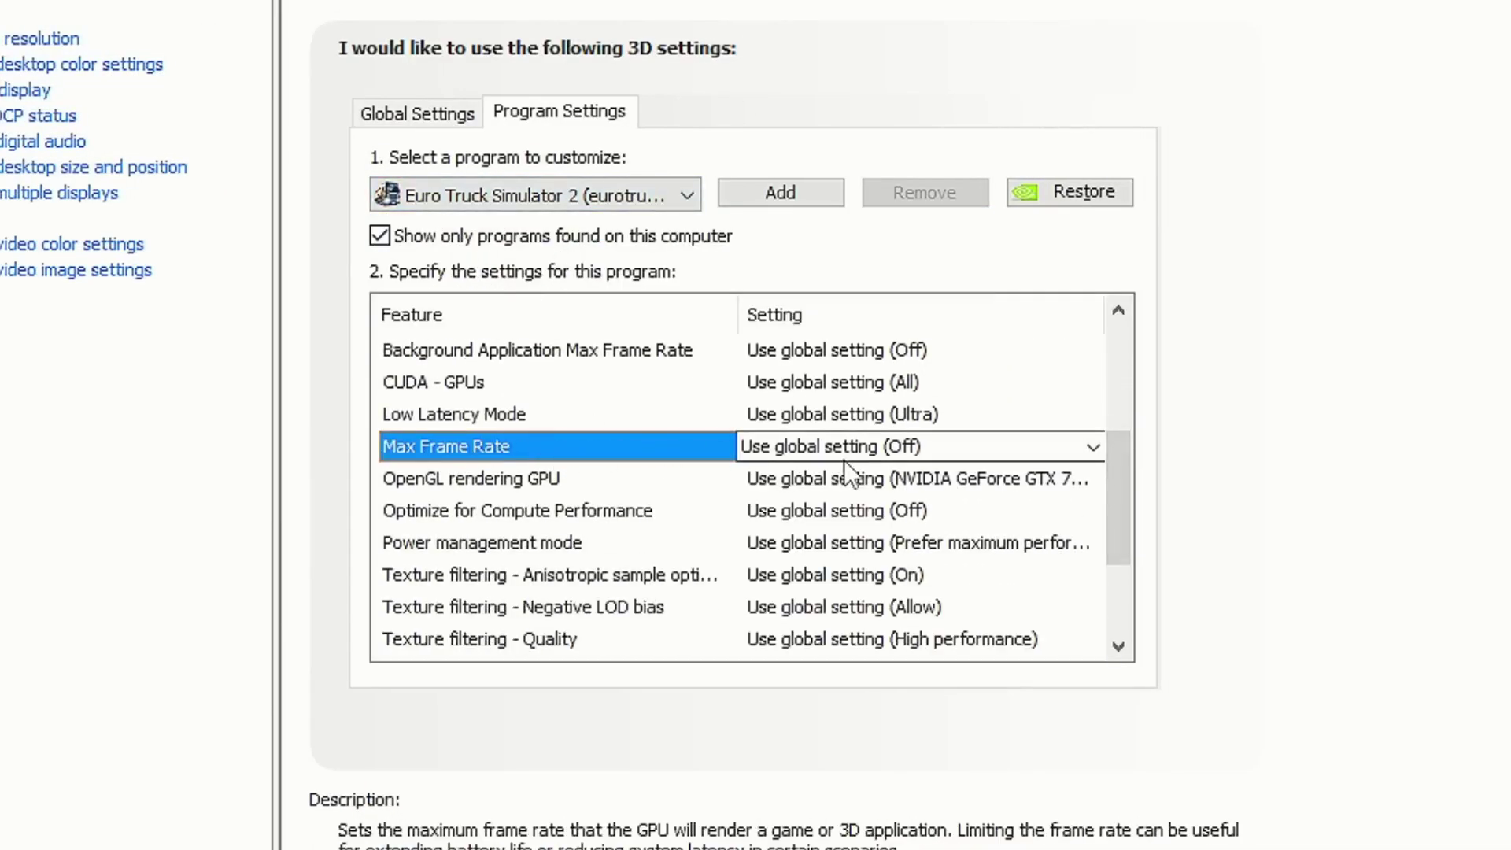
pyautogui.click(840, 453)
pyautogui.click(794, 615)
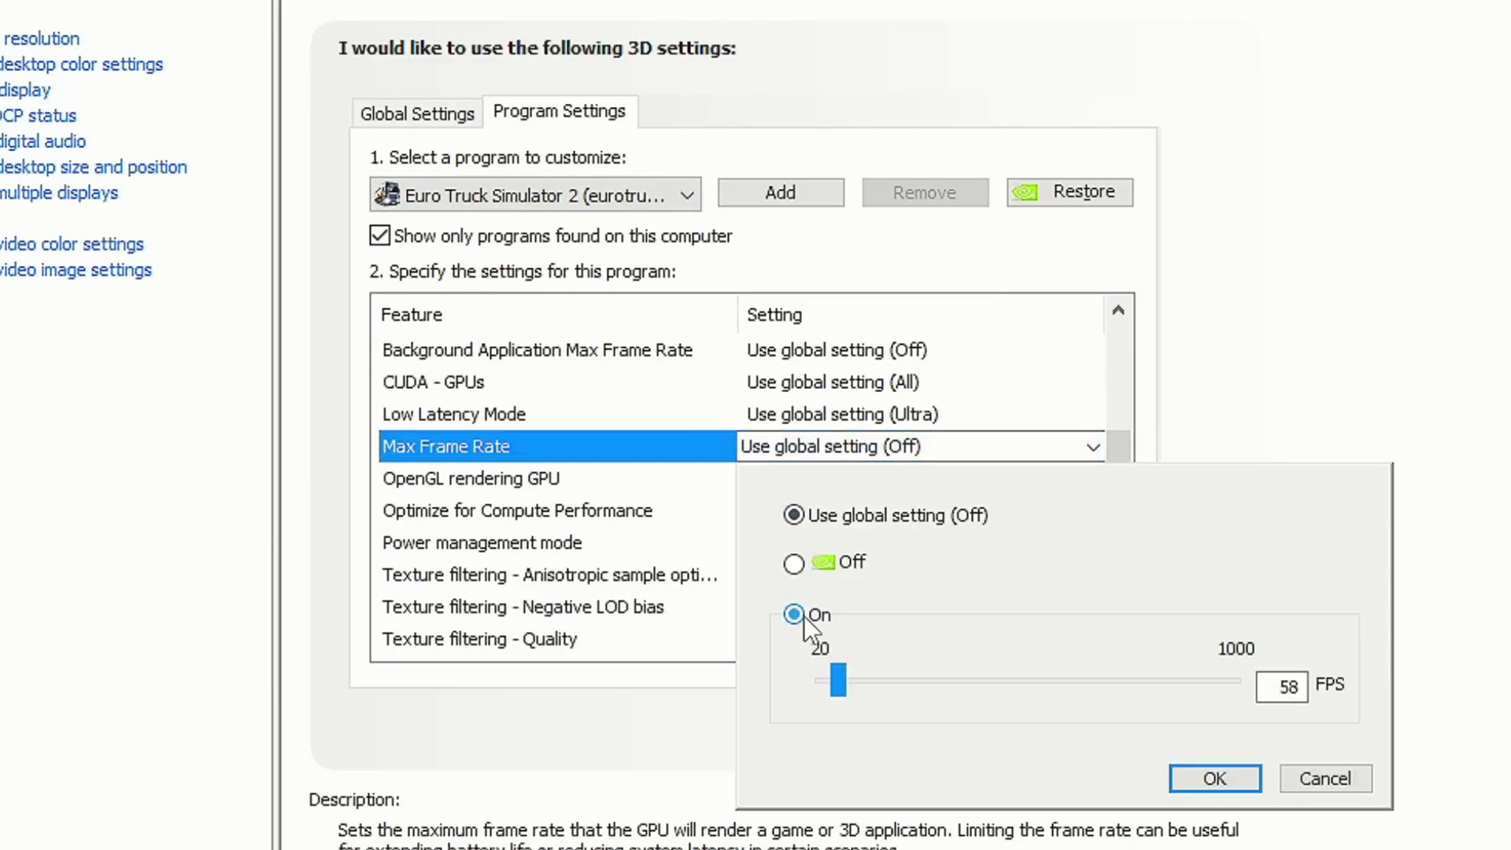
# - Confirm the 58 FPS cap and set the OpenGL rendering GPU to the GTX 750 Ti
pyautogui.click(1213, 778)
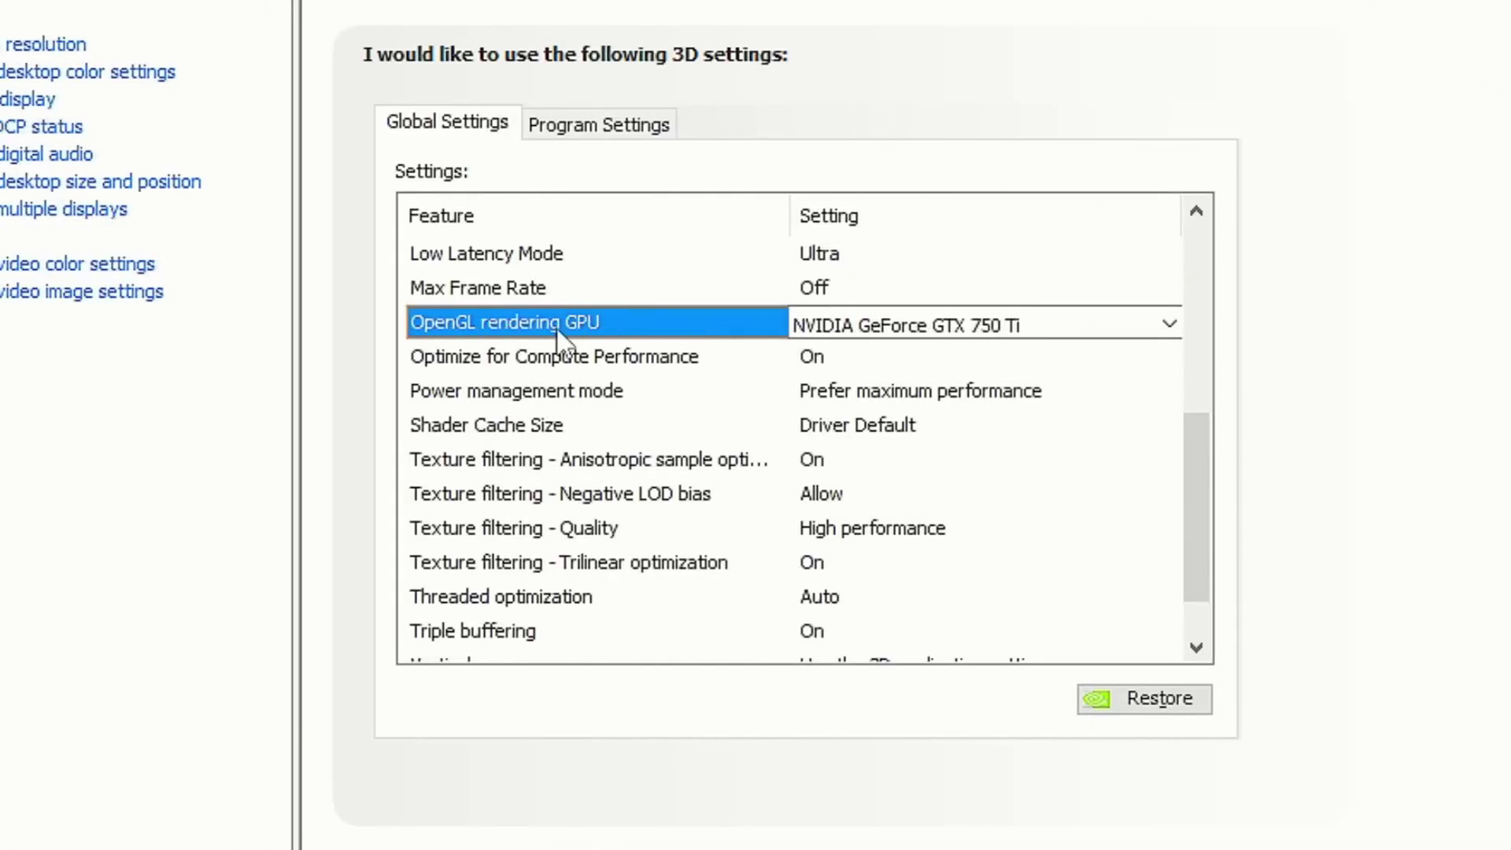
pyautogui.click(784, 320)
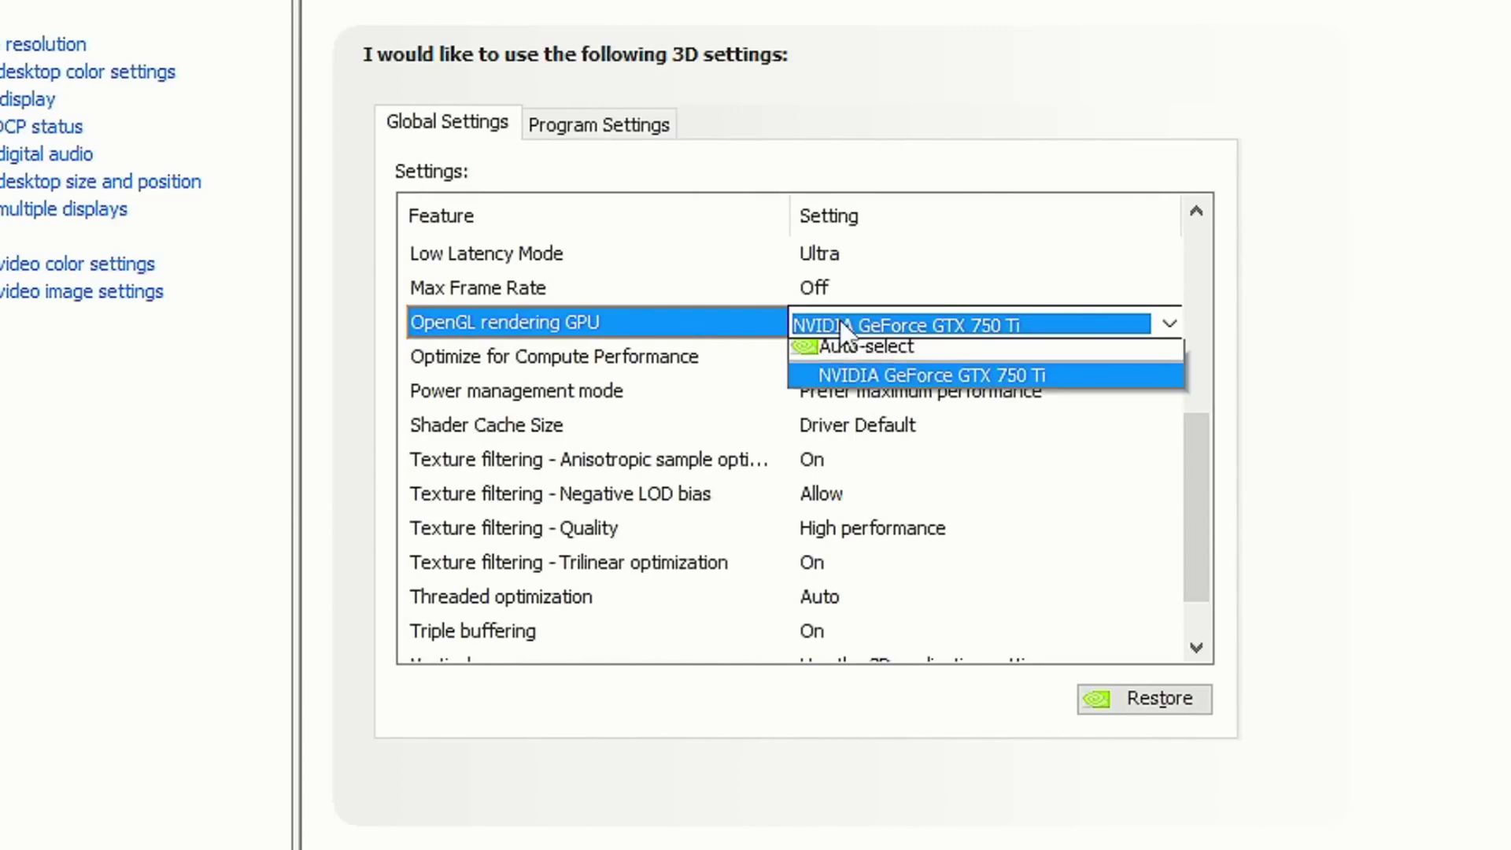
pyautogui.click(843, 377)
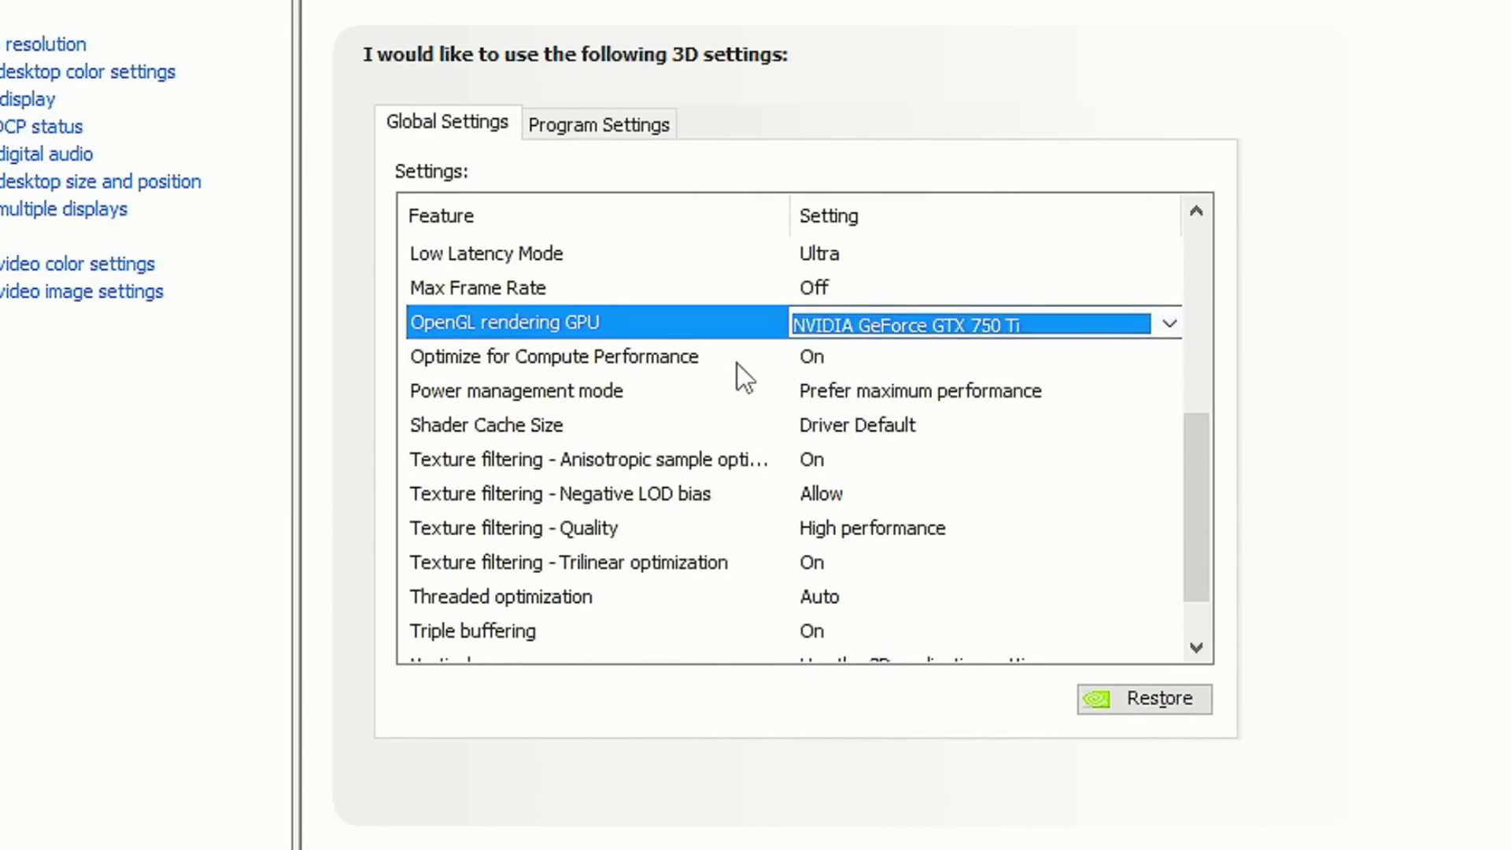
# - Review Optimize for Compute Performance, Power management, Shader Cache Size and the texture filtering rows
pyautogui.click(625, 357)
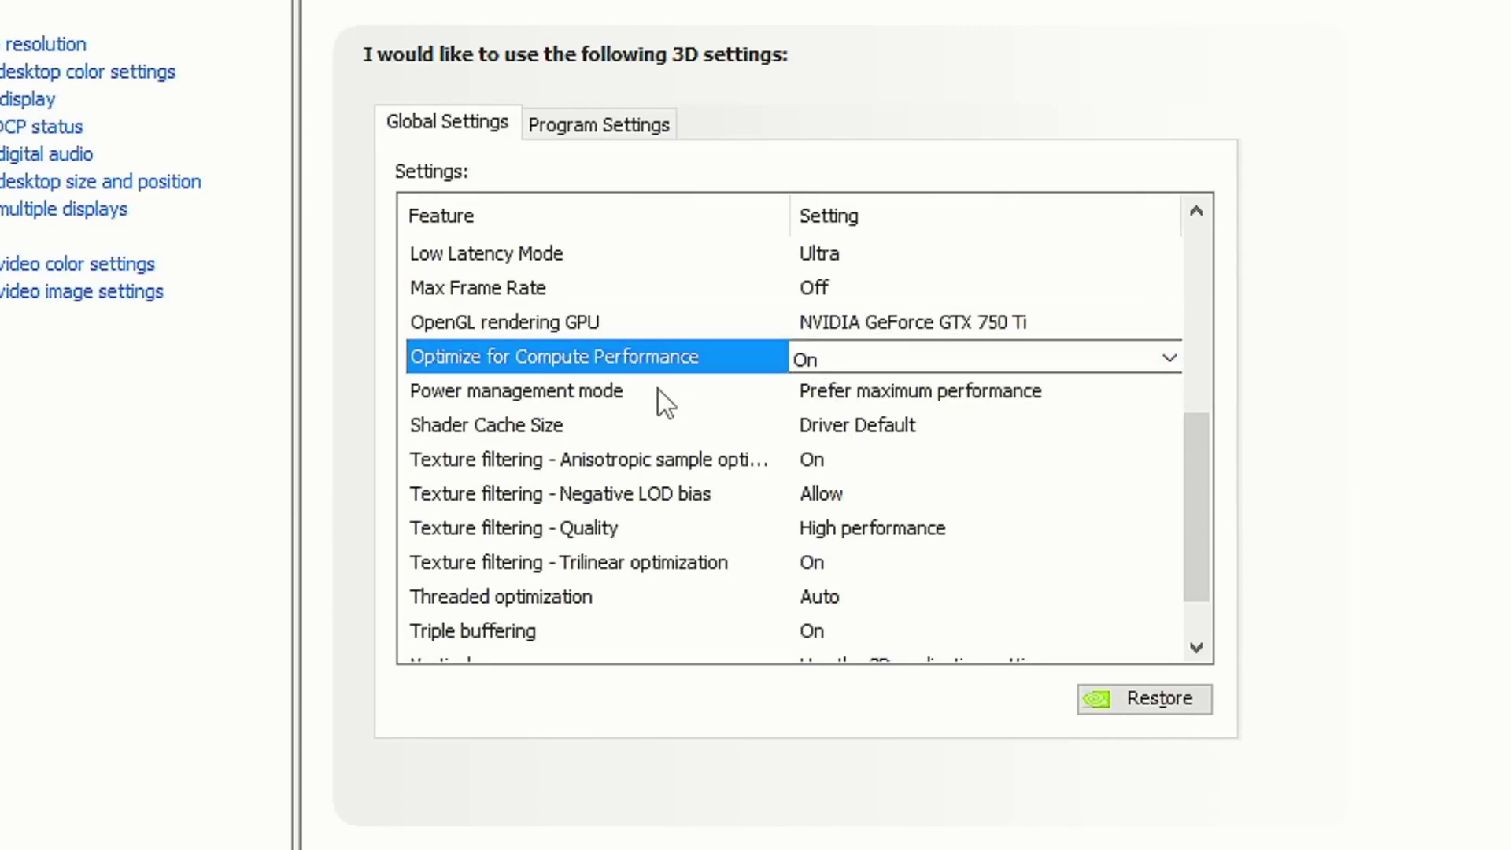
pyautogui.click(883, 401)
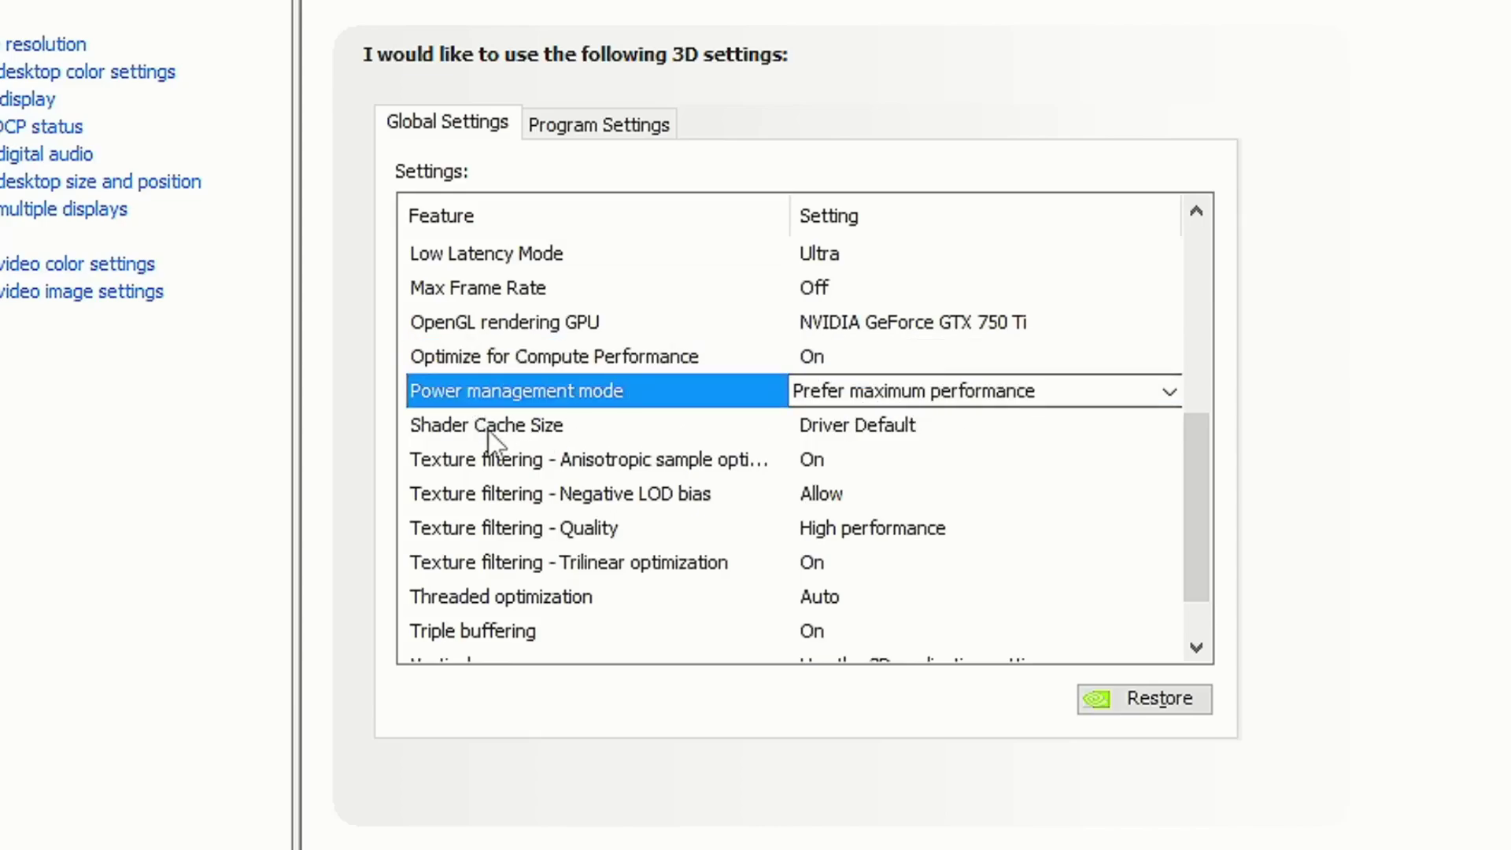
pyautogui.click(573, 425)
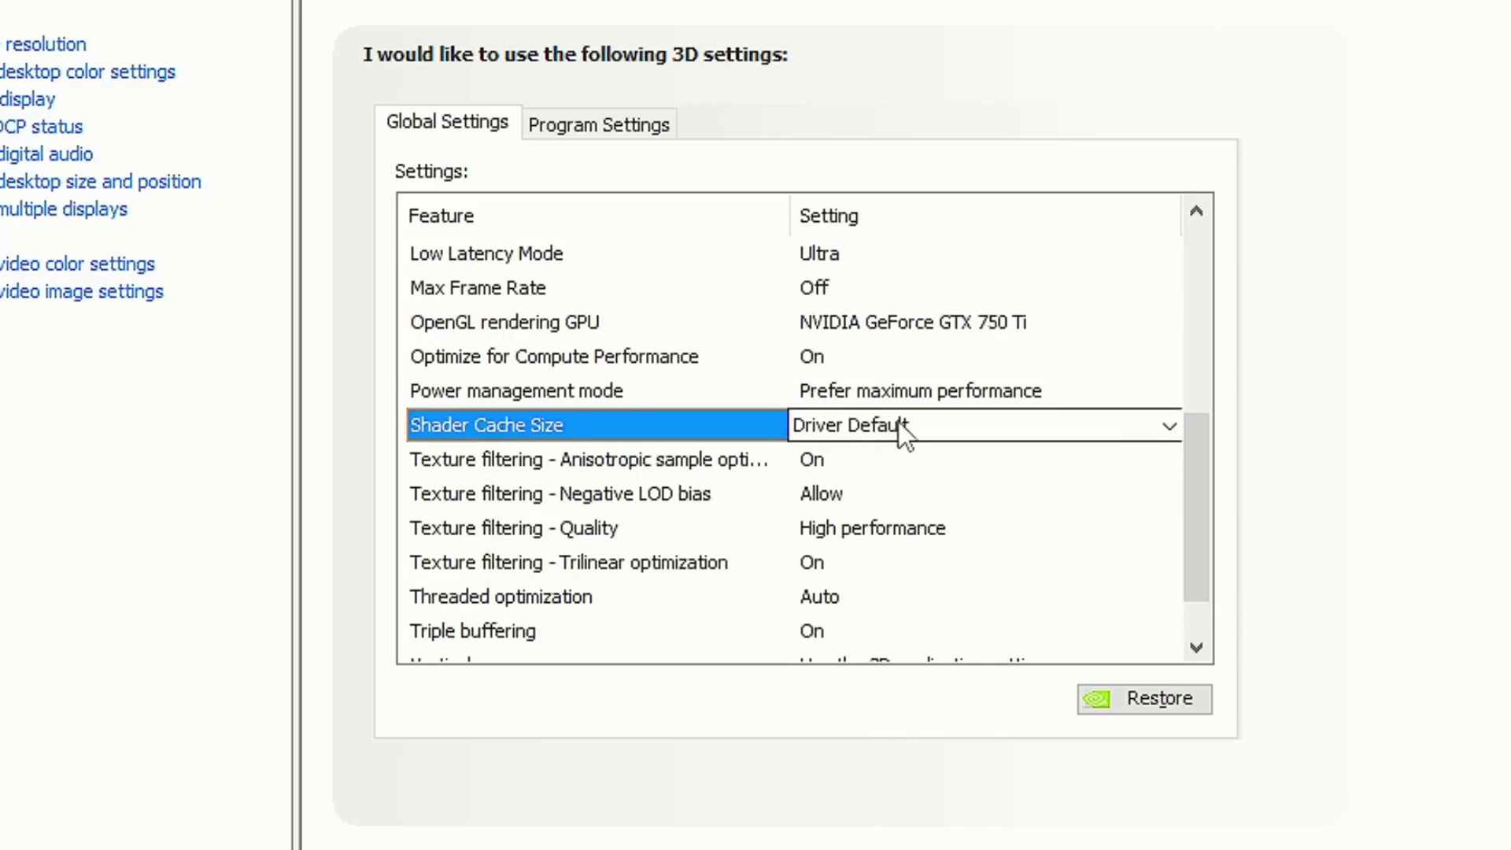
pyautogui.click(616, 461)
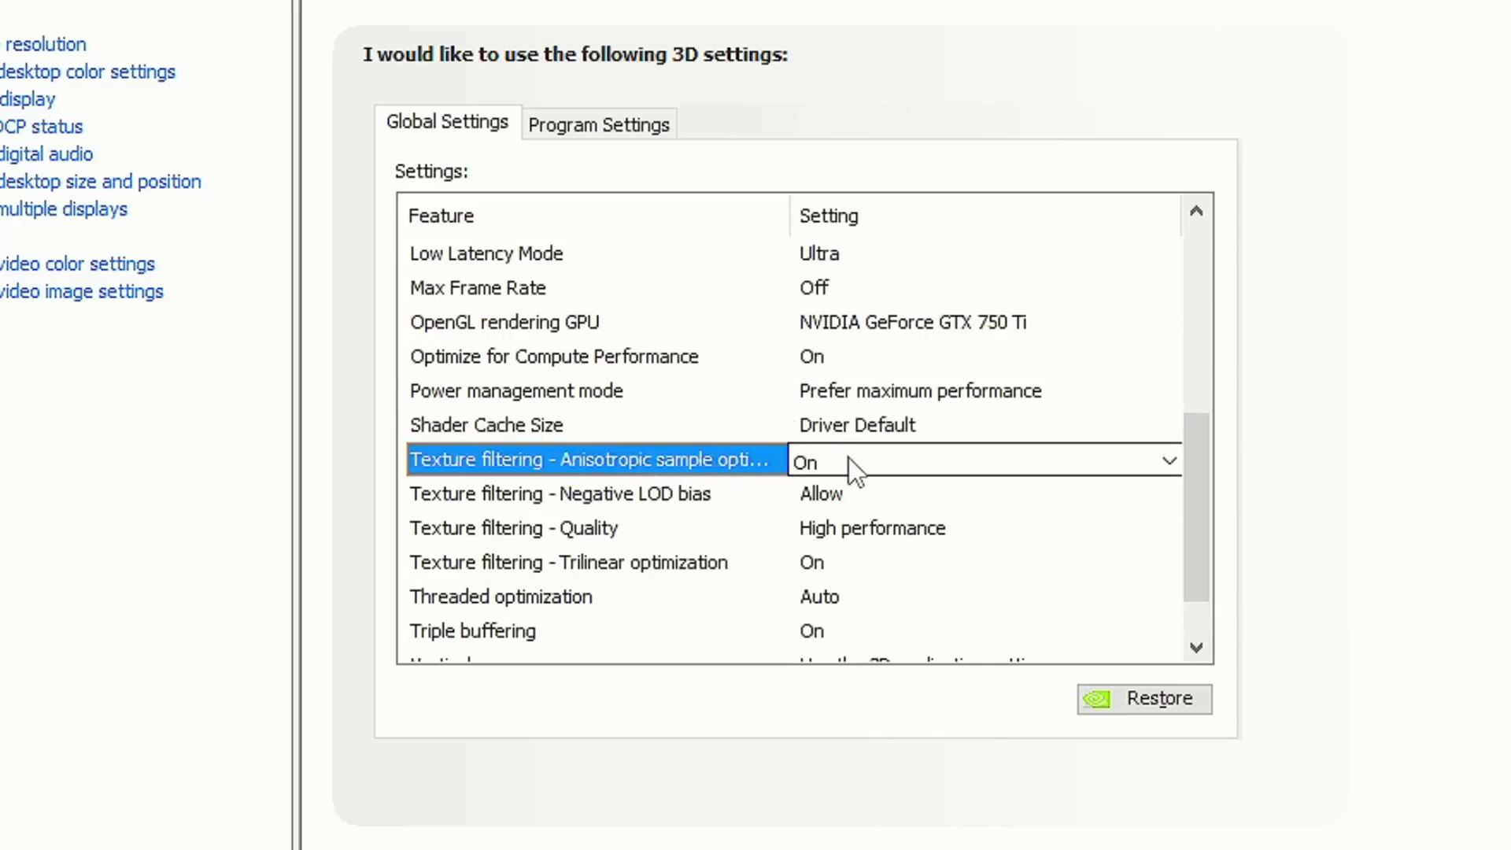
pyautogui.click(652, 492)
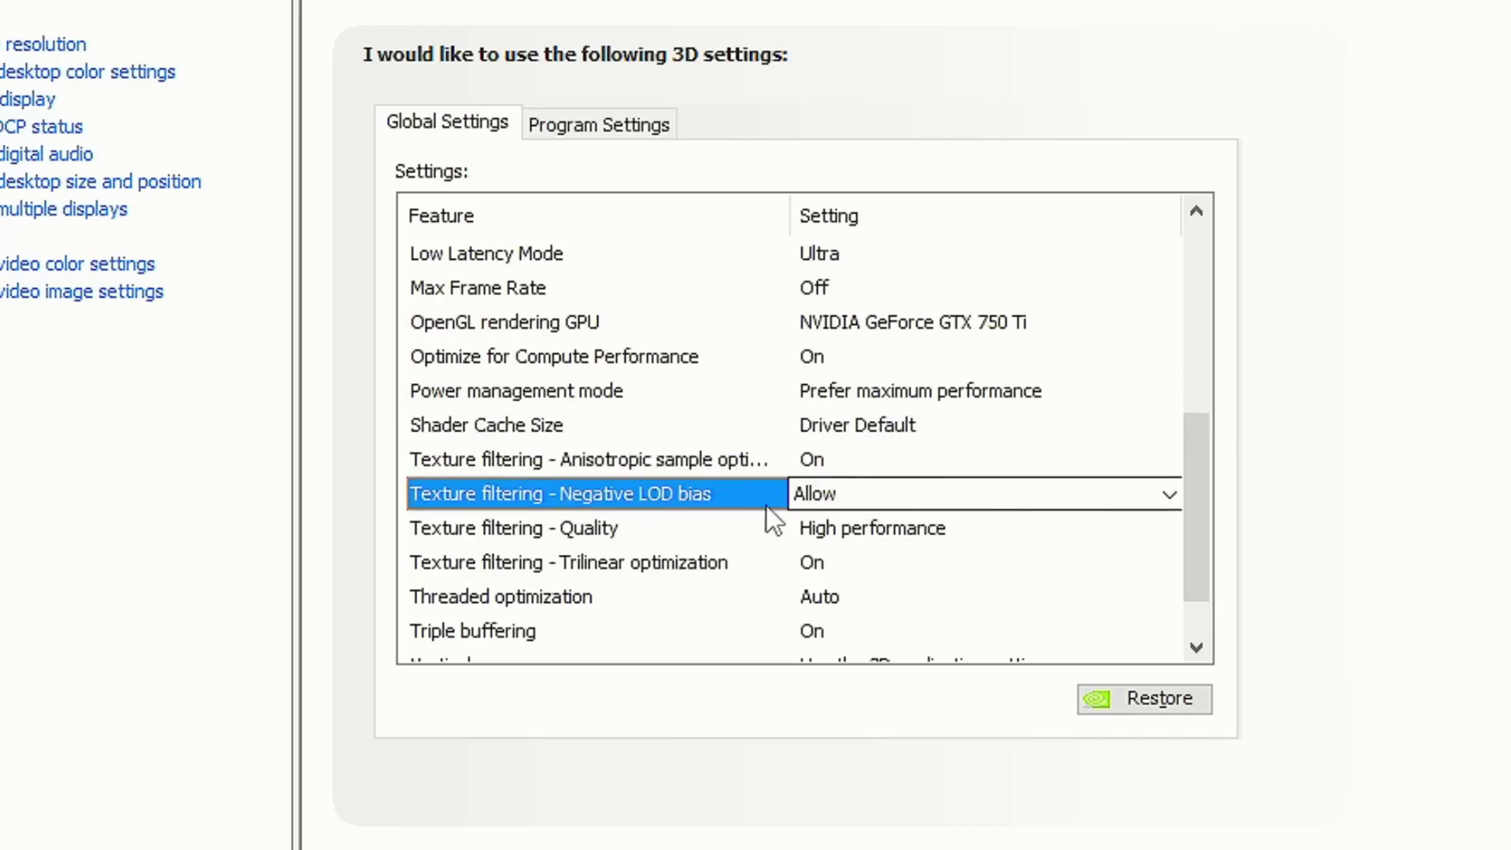
pyautogui.click(683, 530)
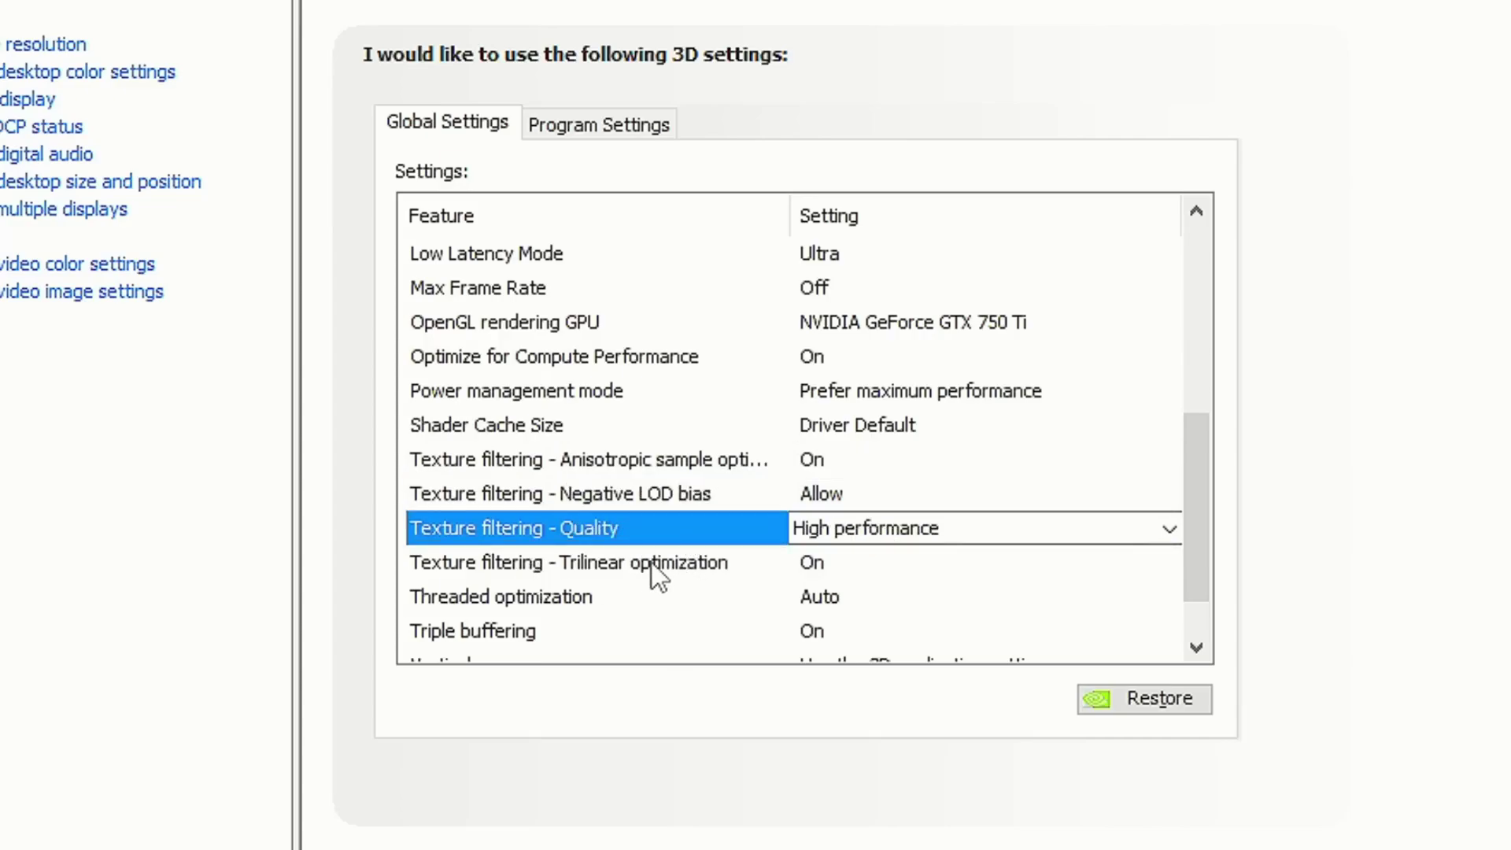
pyautogui.click(824, 570)
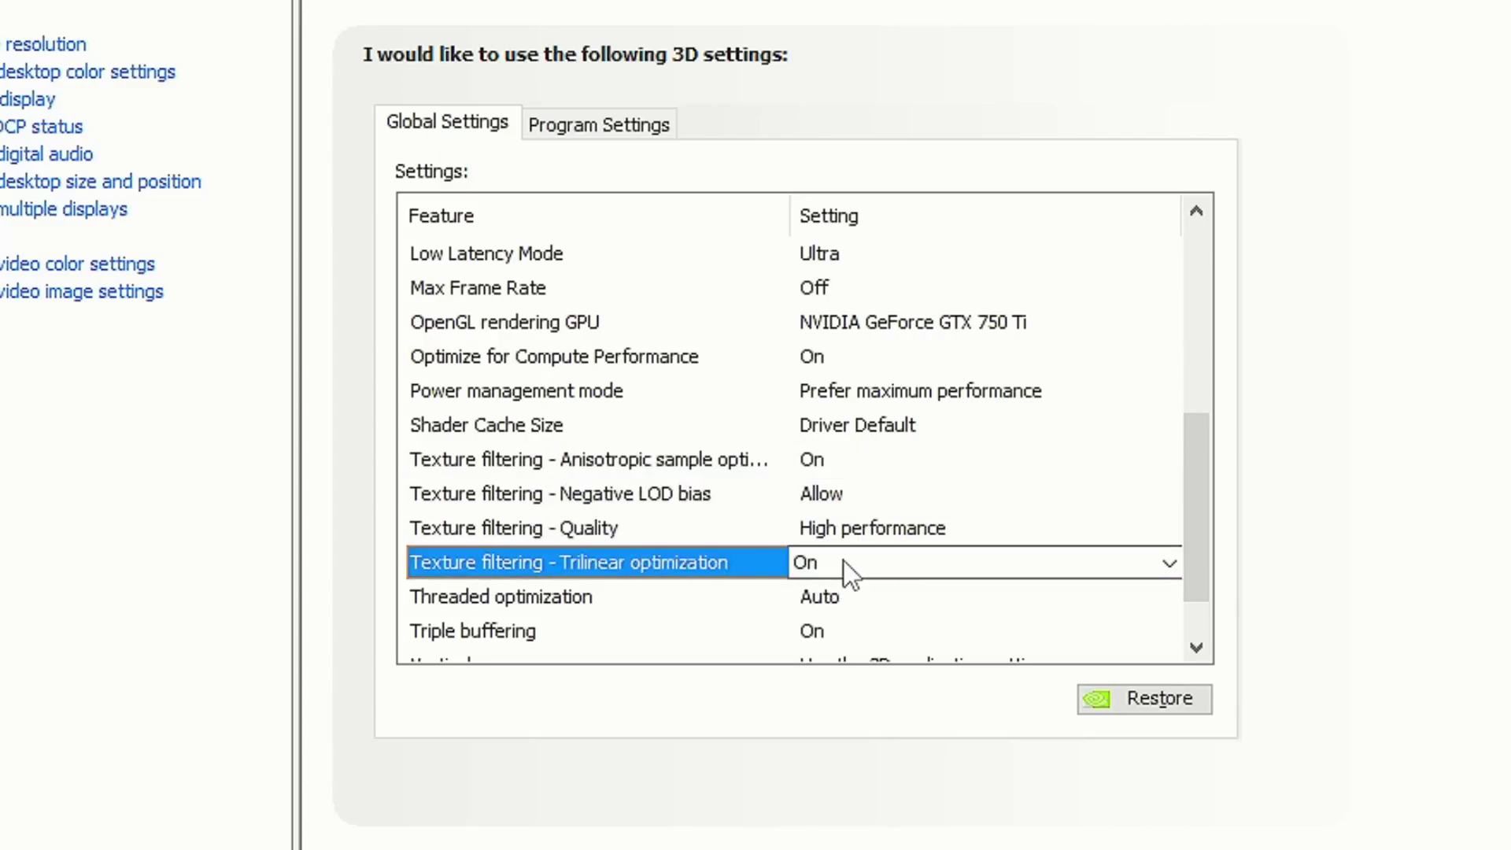
# - Check the Threaded optimization, Triple buffering, Vertical sync and VR pre-rendered frames values
pyautogui.moveTo(1209, 508); pyautogui.dragTo(1212, 587)
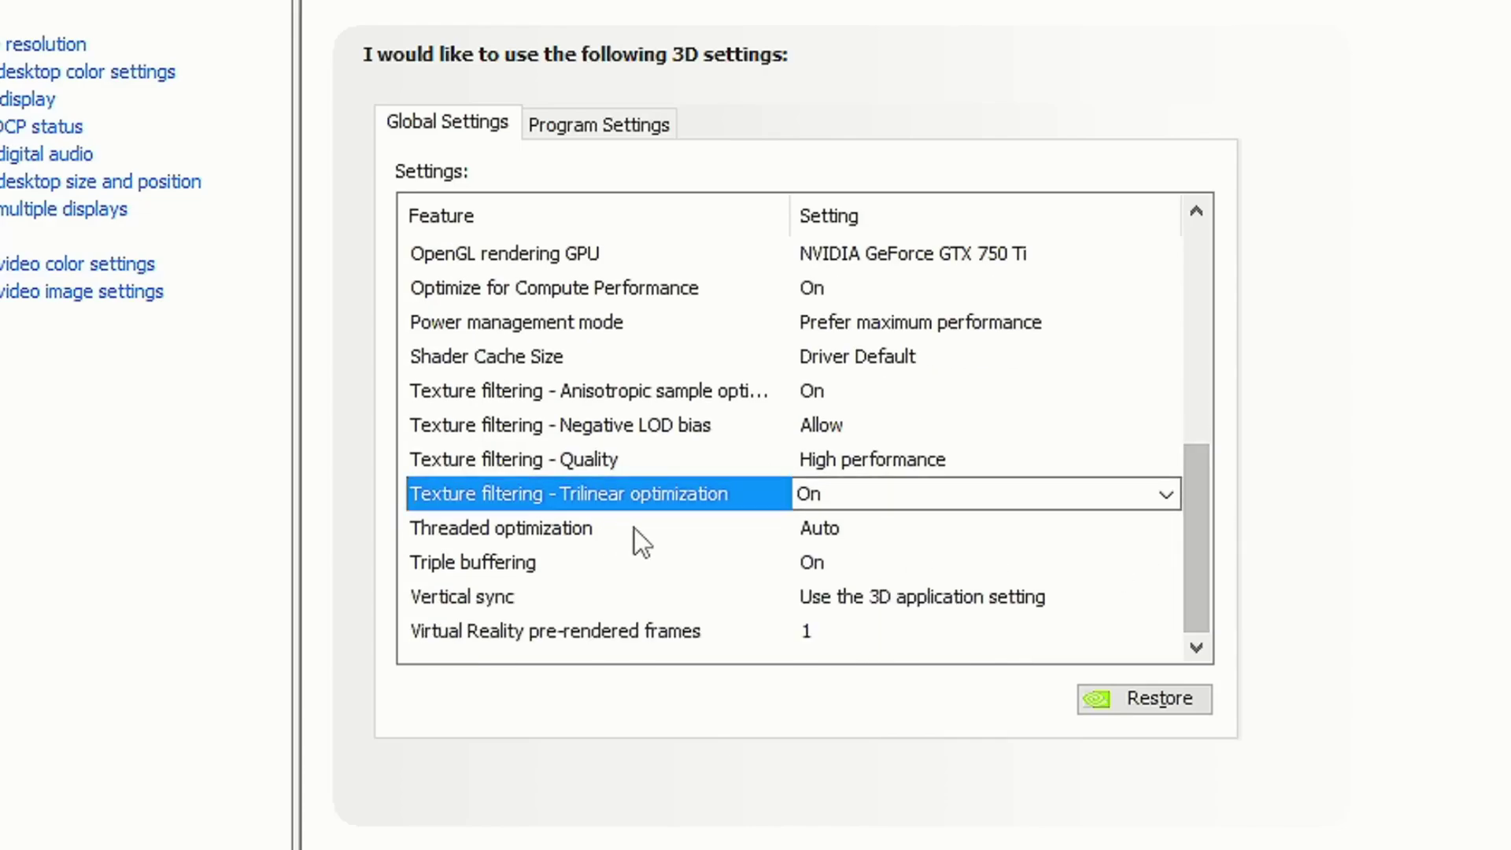
pyautogui.click(840, 529)
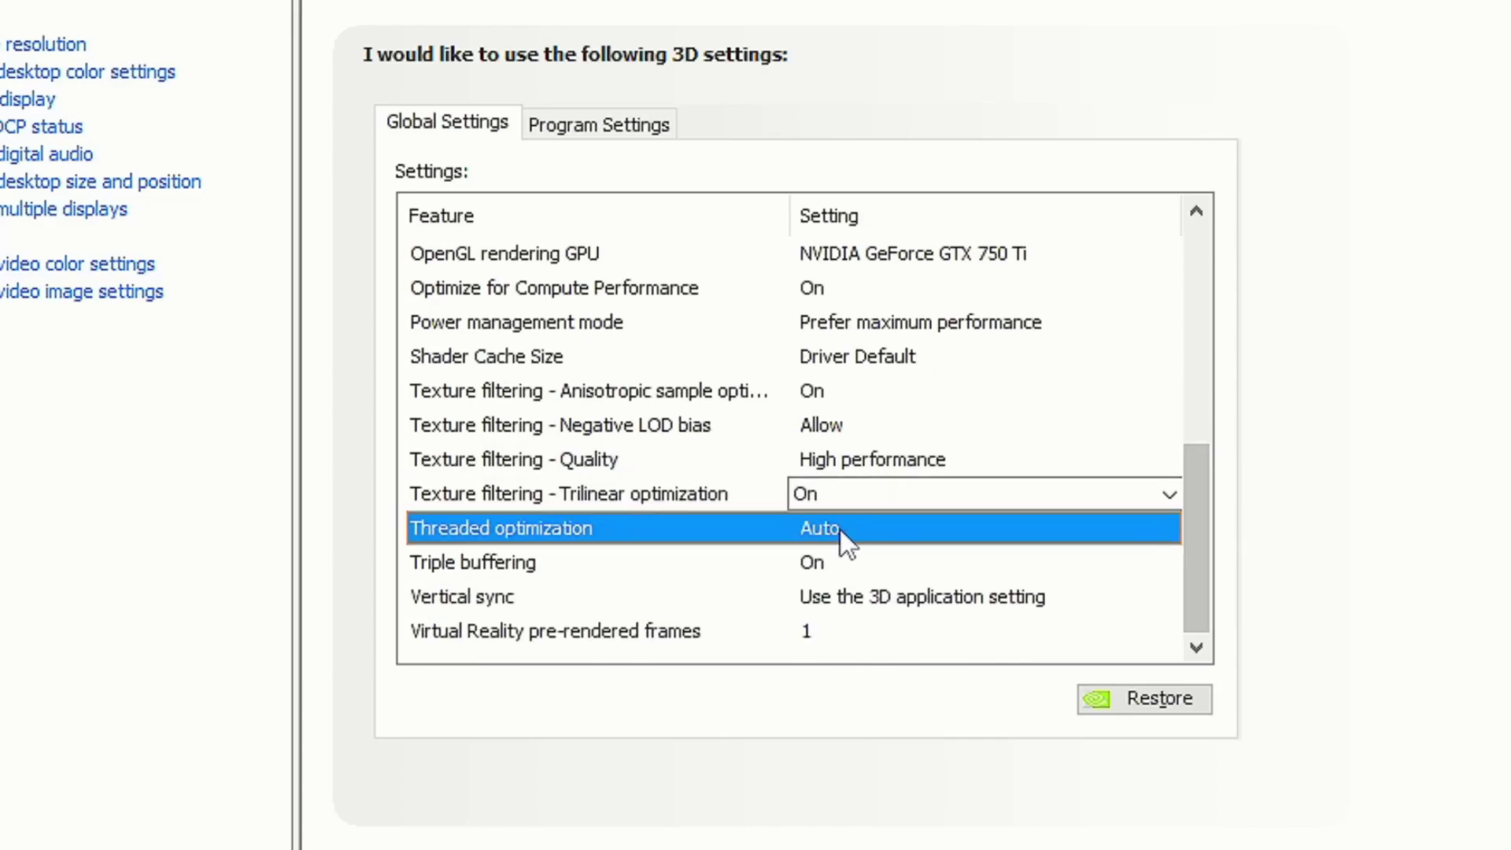
pyautogui.click(603, 560)
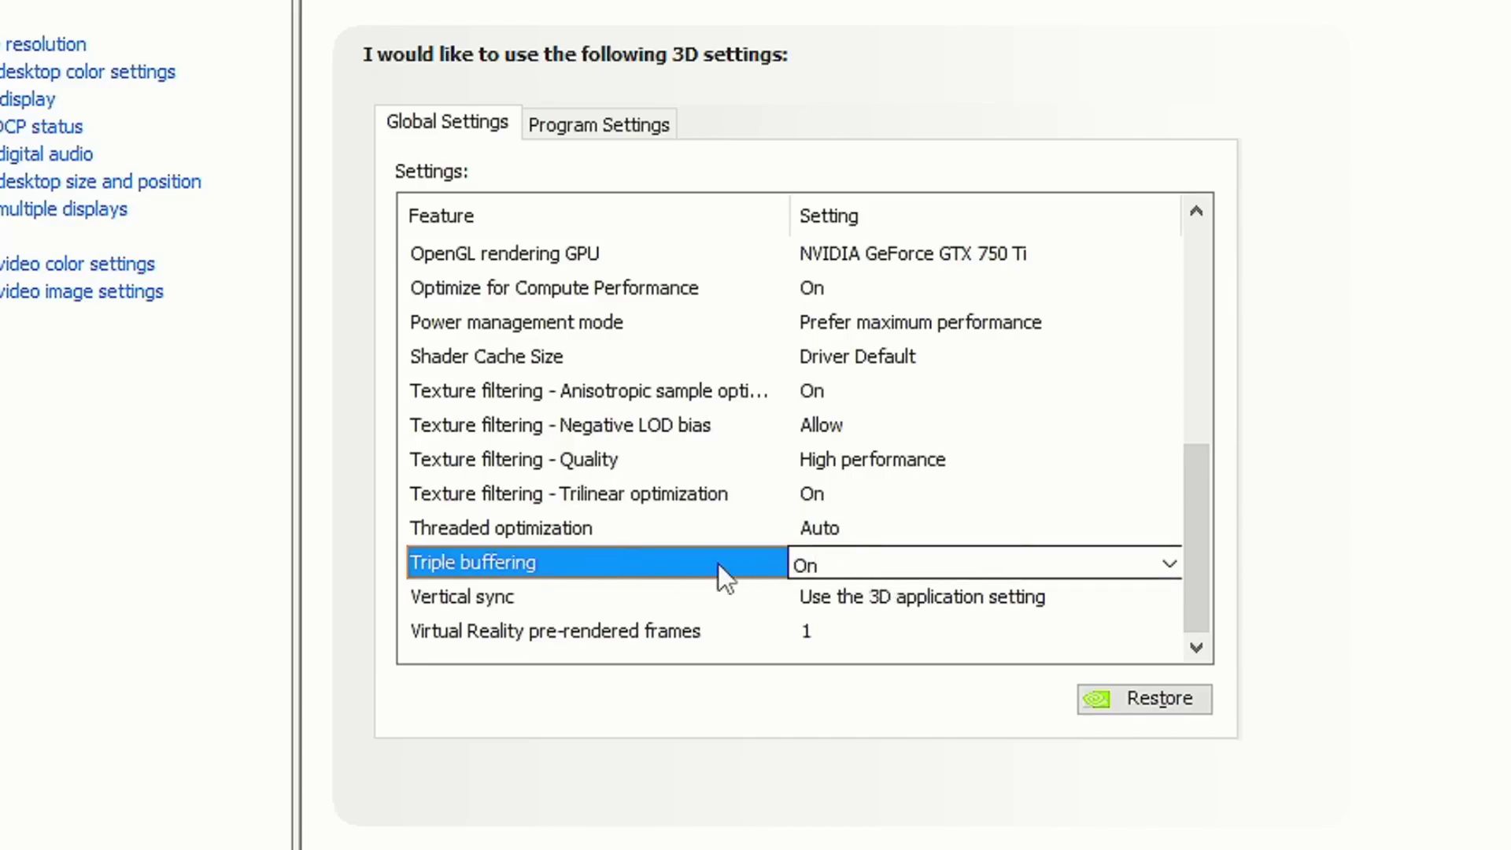
pyautogui.click(819, 600)
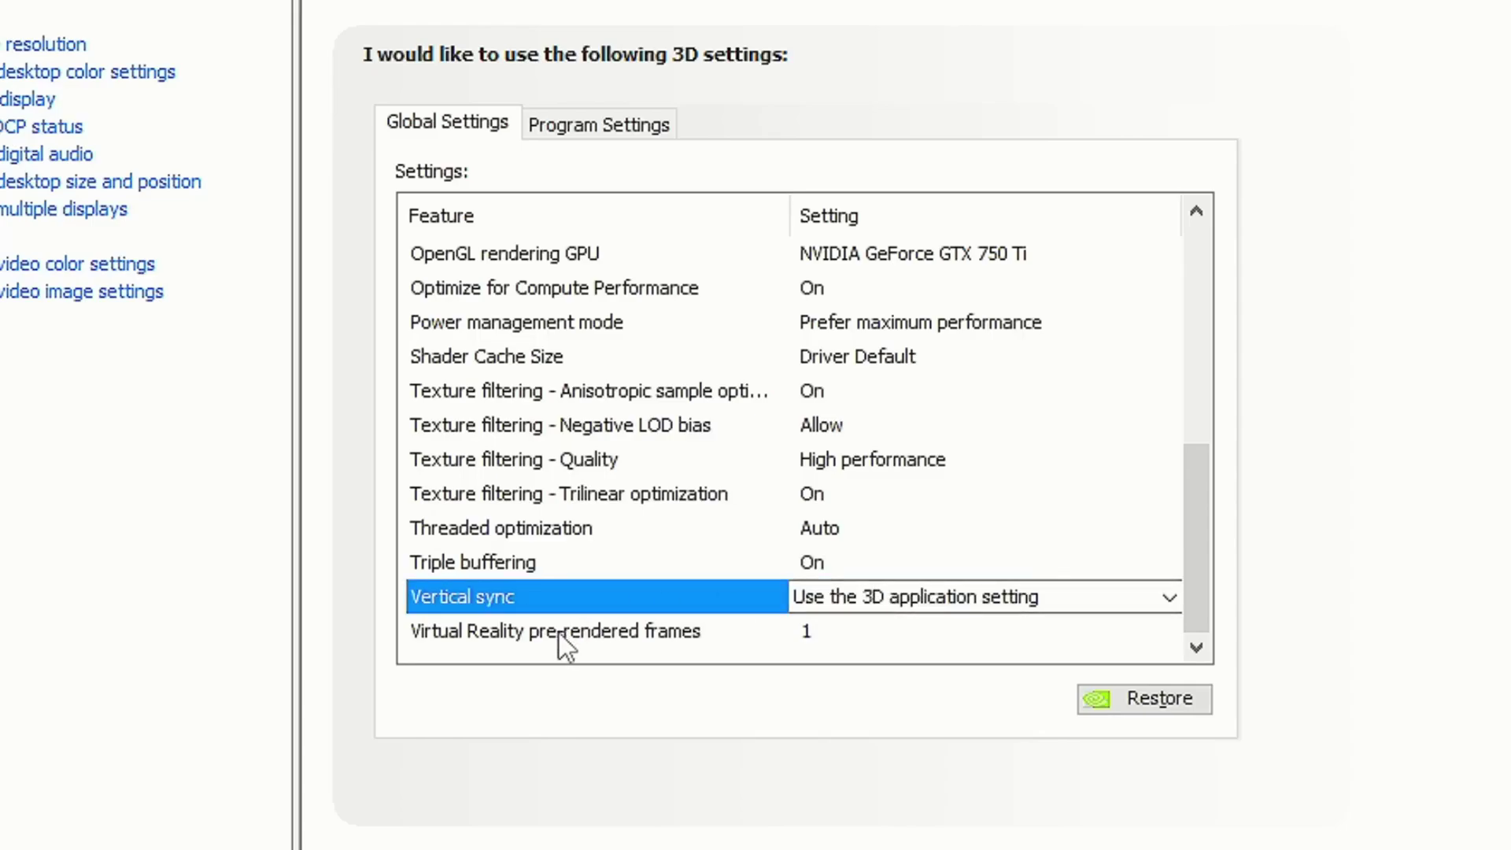
pyautogui.click(725, 636)
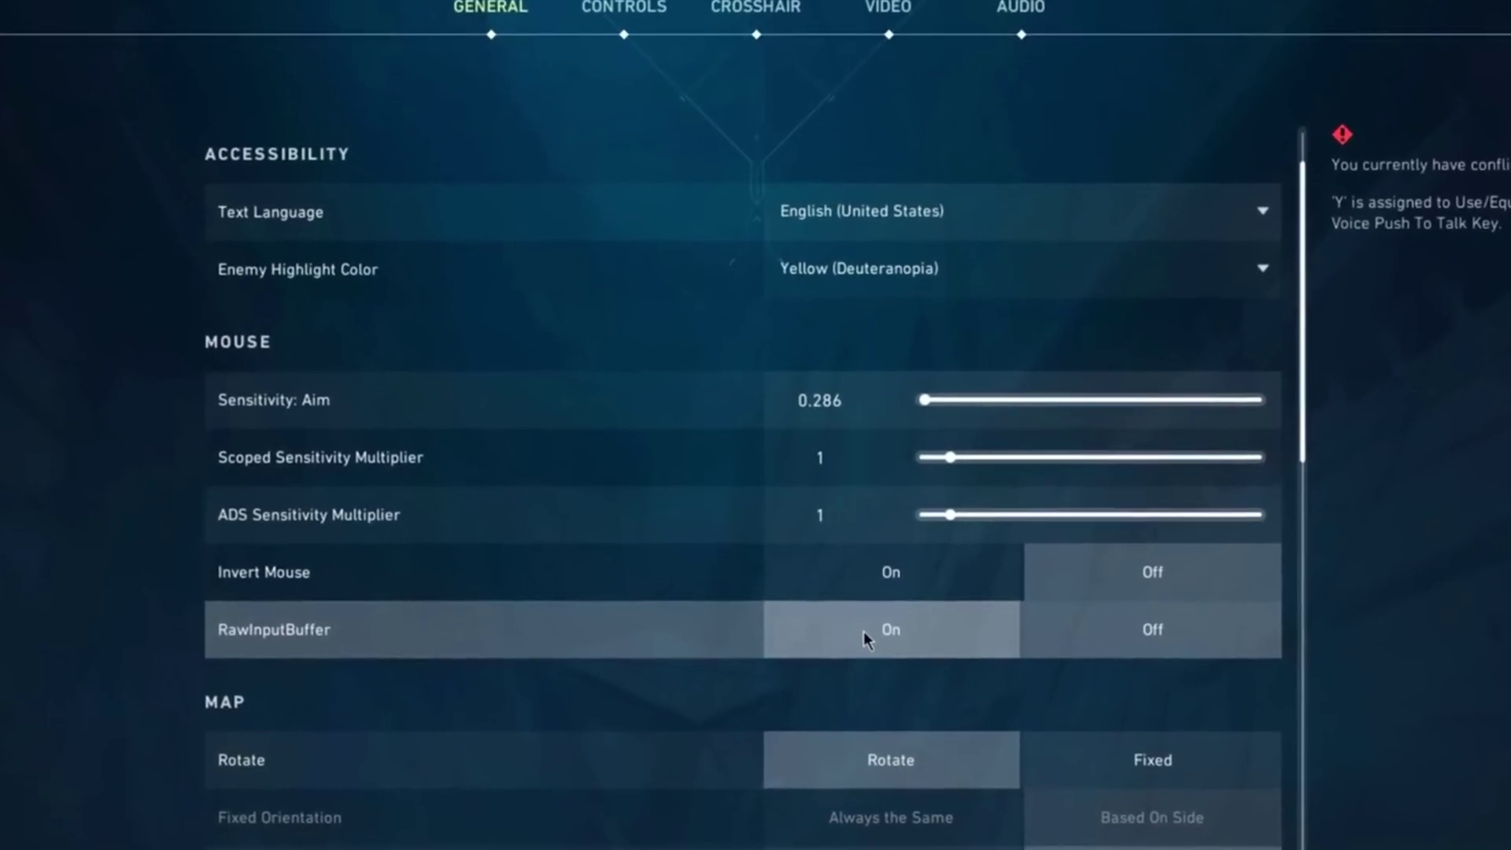
# - Try Fullscreen display mode at 1920x1080 240Hz in Valorant's video settings and apply
pyautogui.scroll(2, 859, 636)
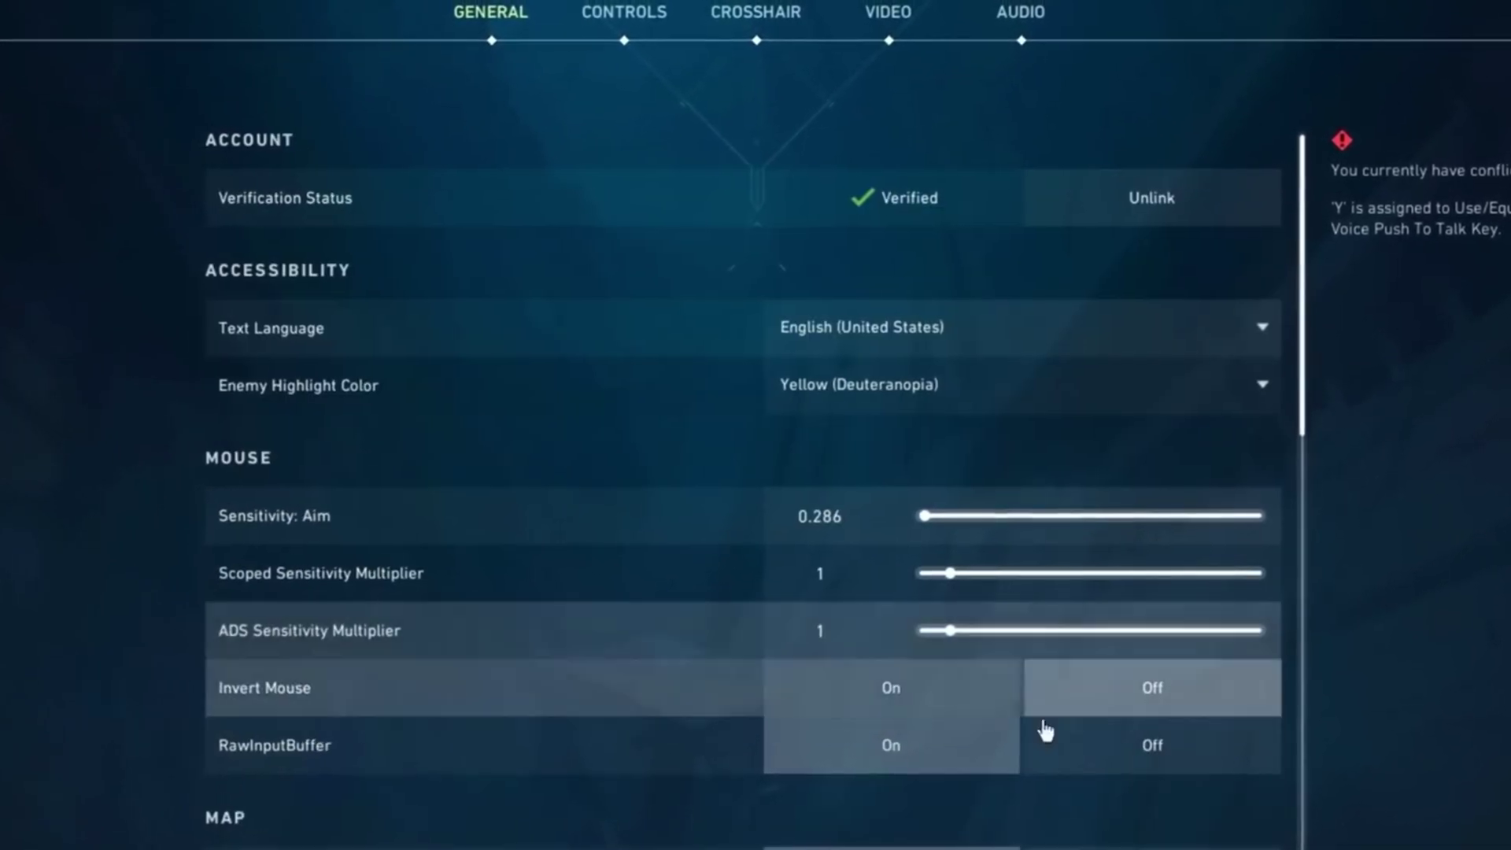
pyautogui.click(883, 8)
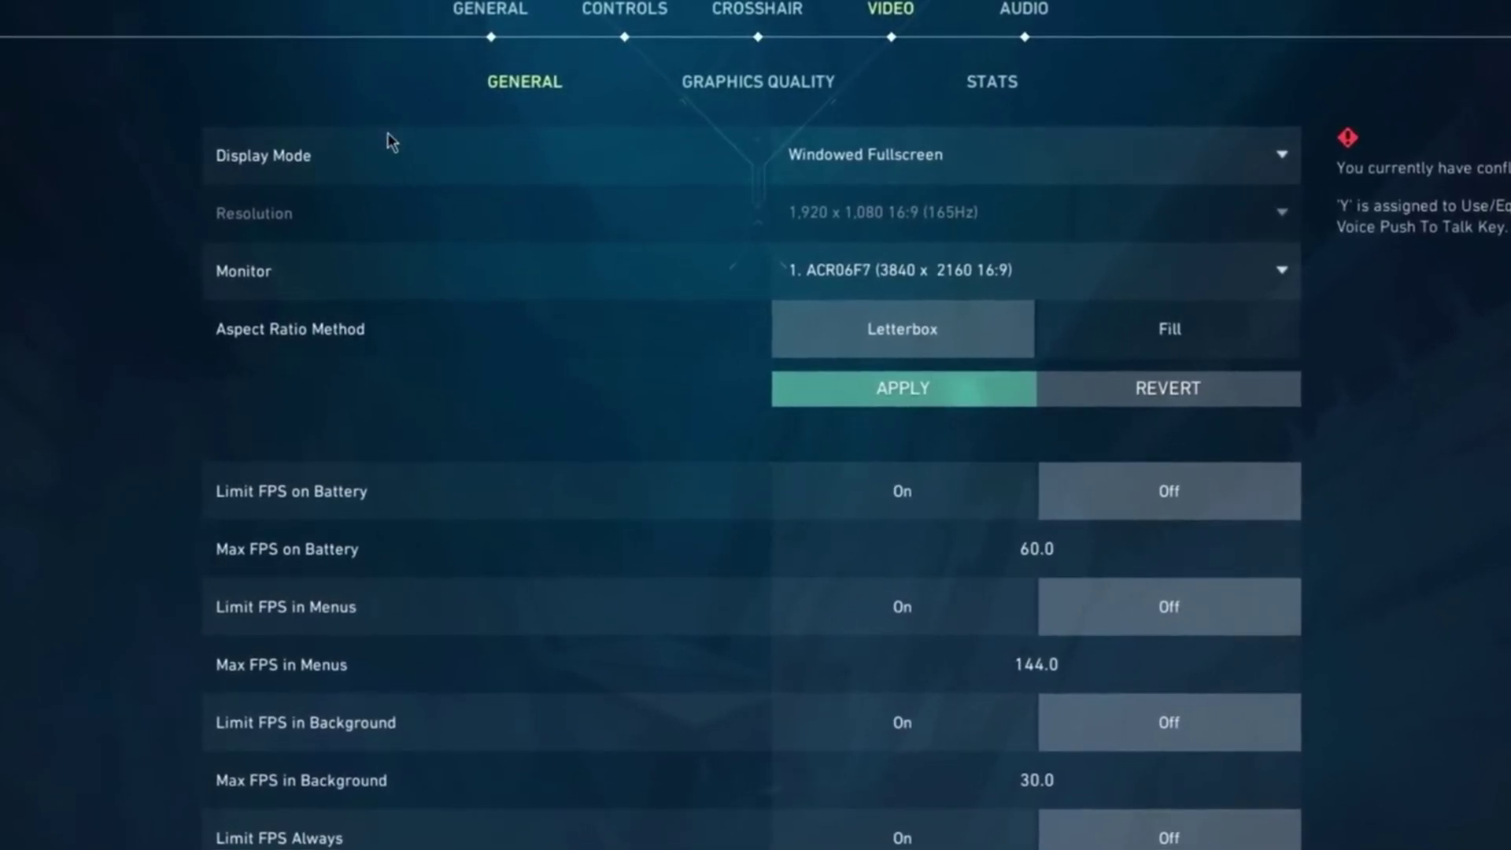
pyautogui.click(896, 161)
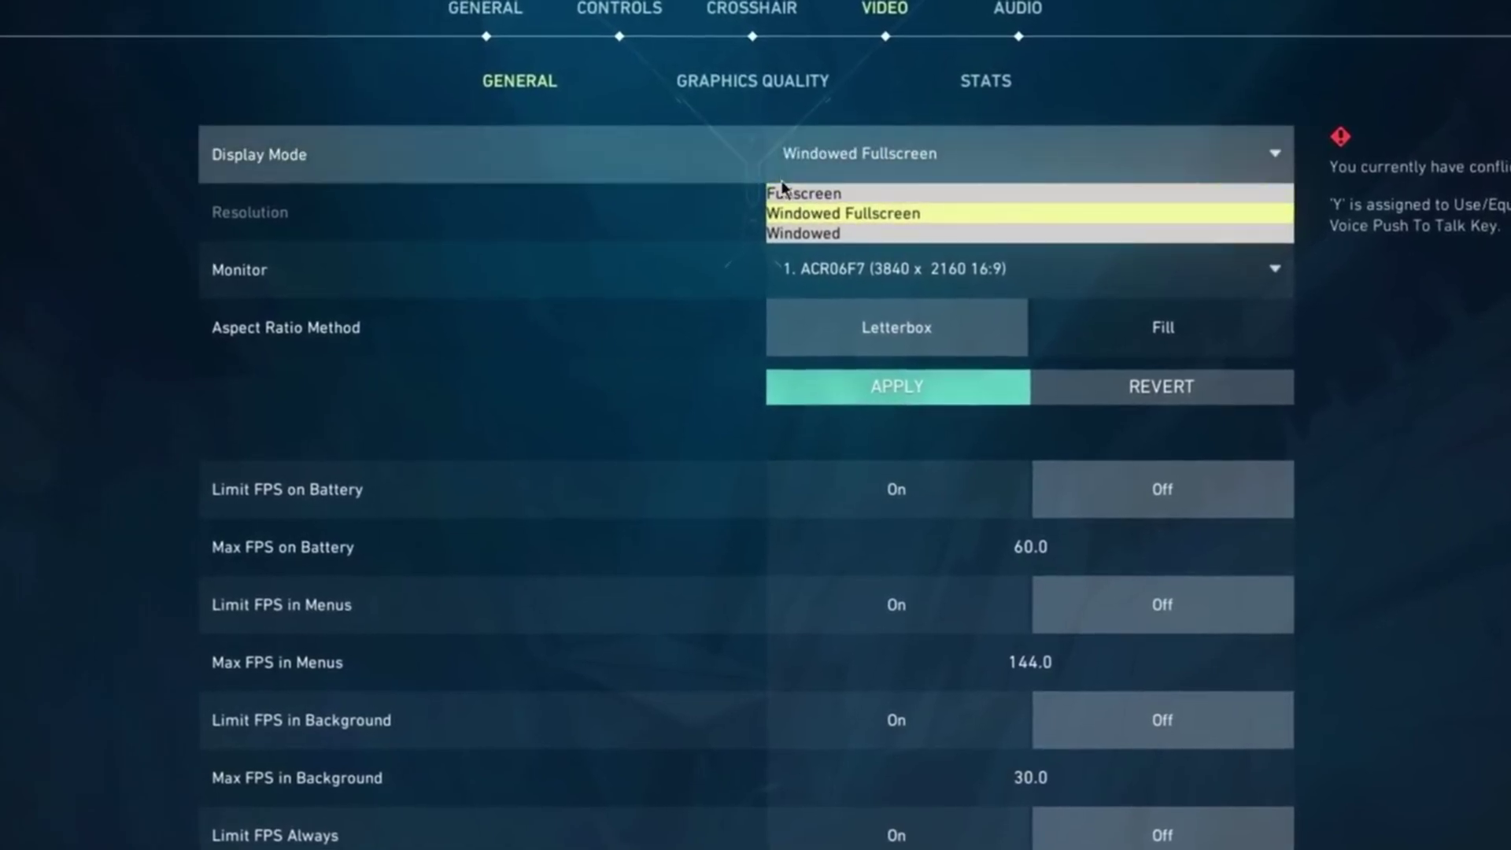
pyautogui.click(860, 167)
pyautogui.click(866, 214)
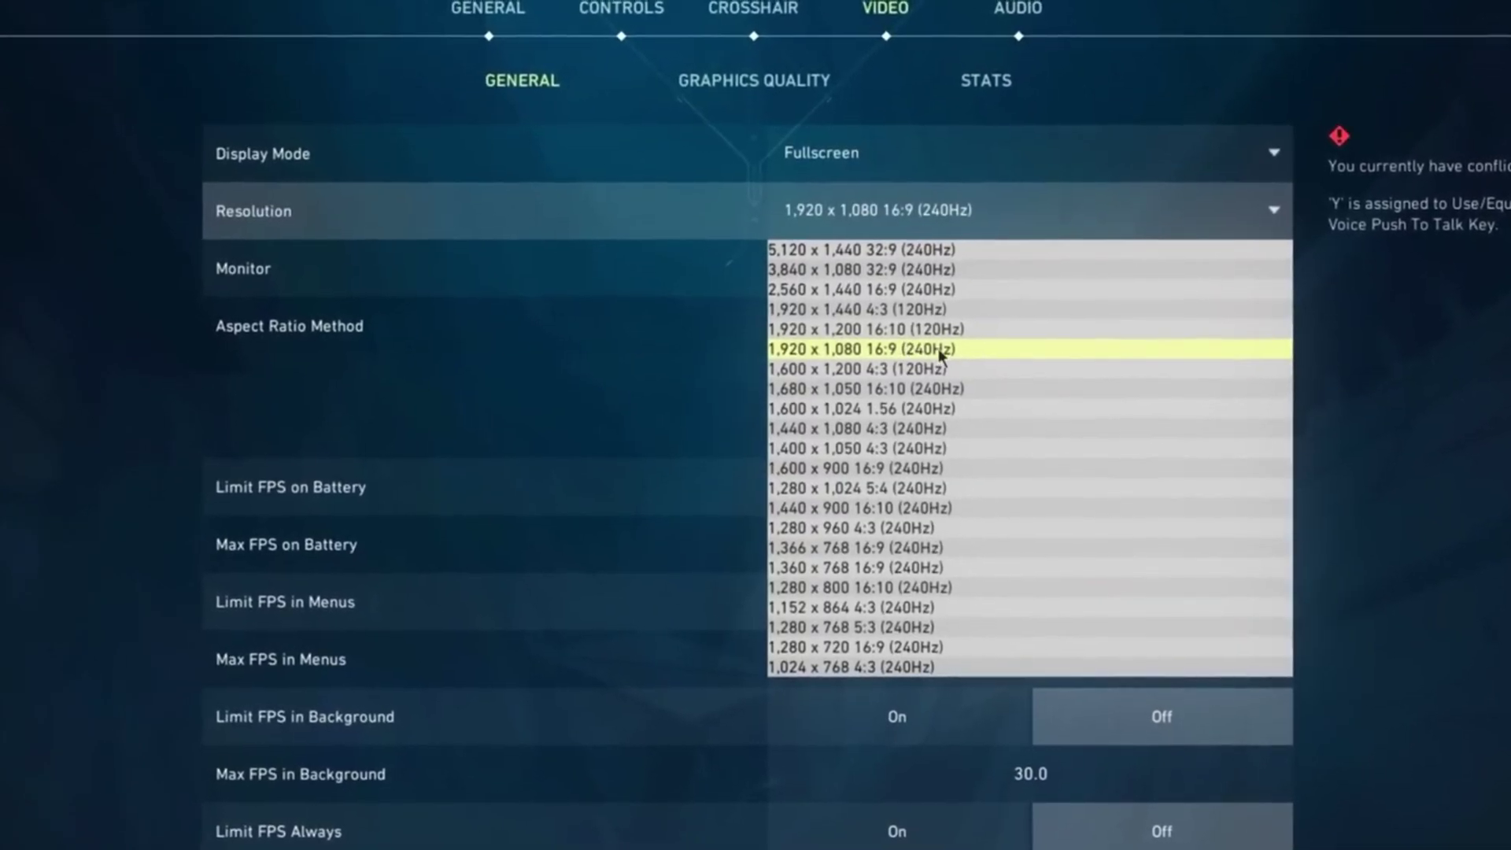
pyautogui.click(958, 237)
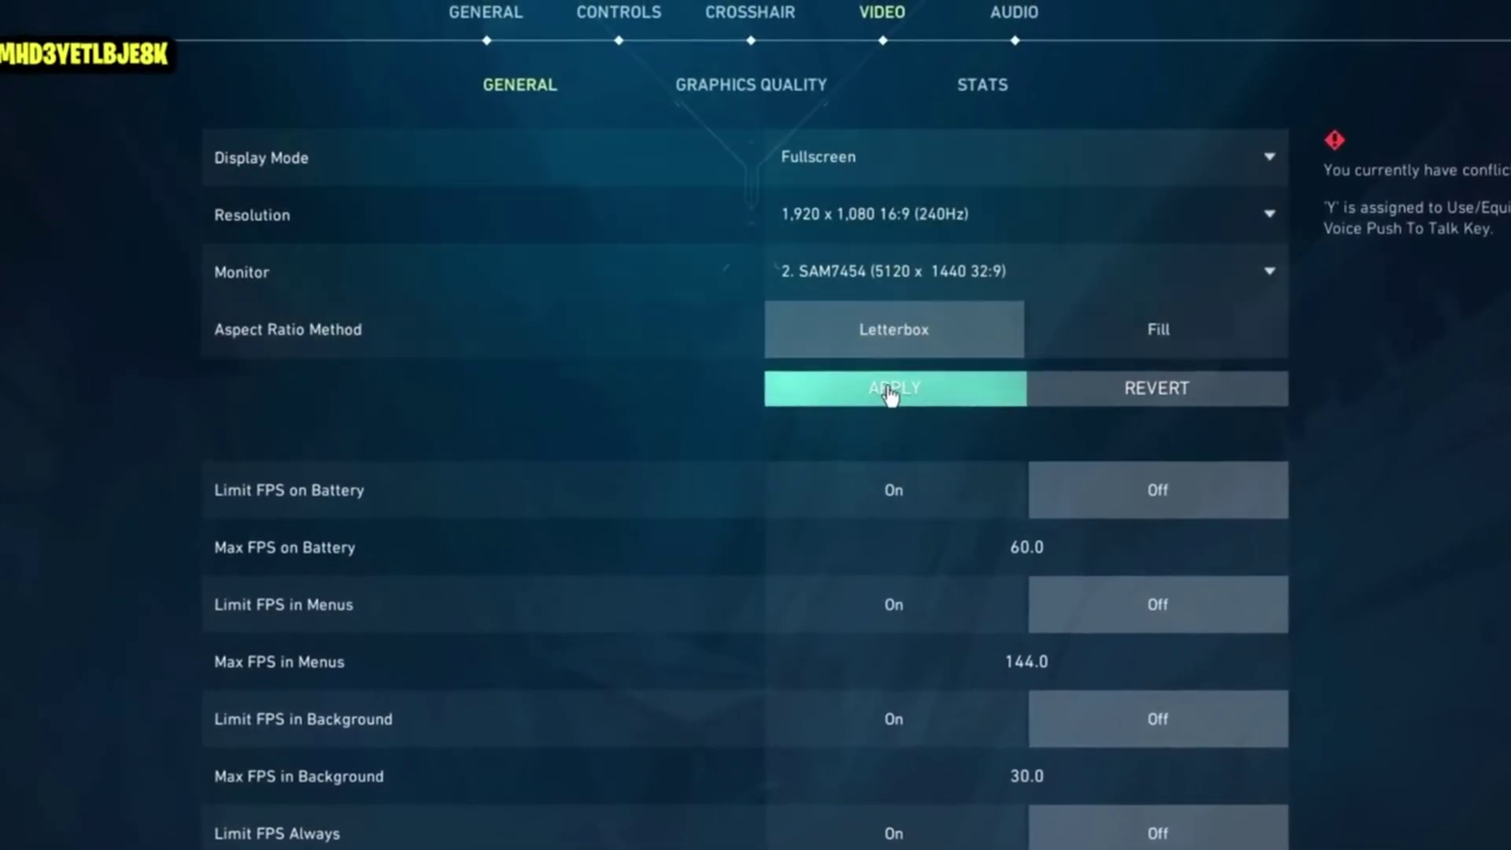
pyautogui.click(888, 393)
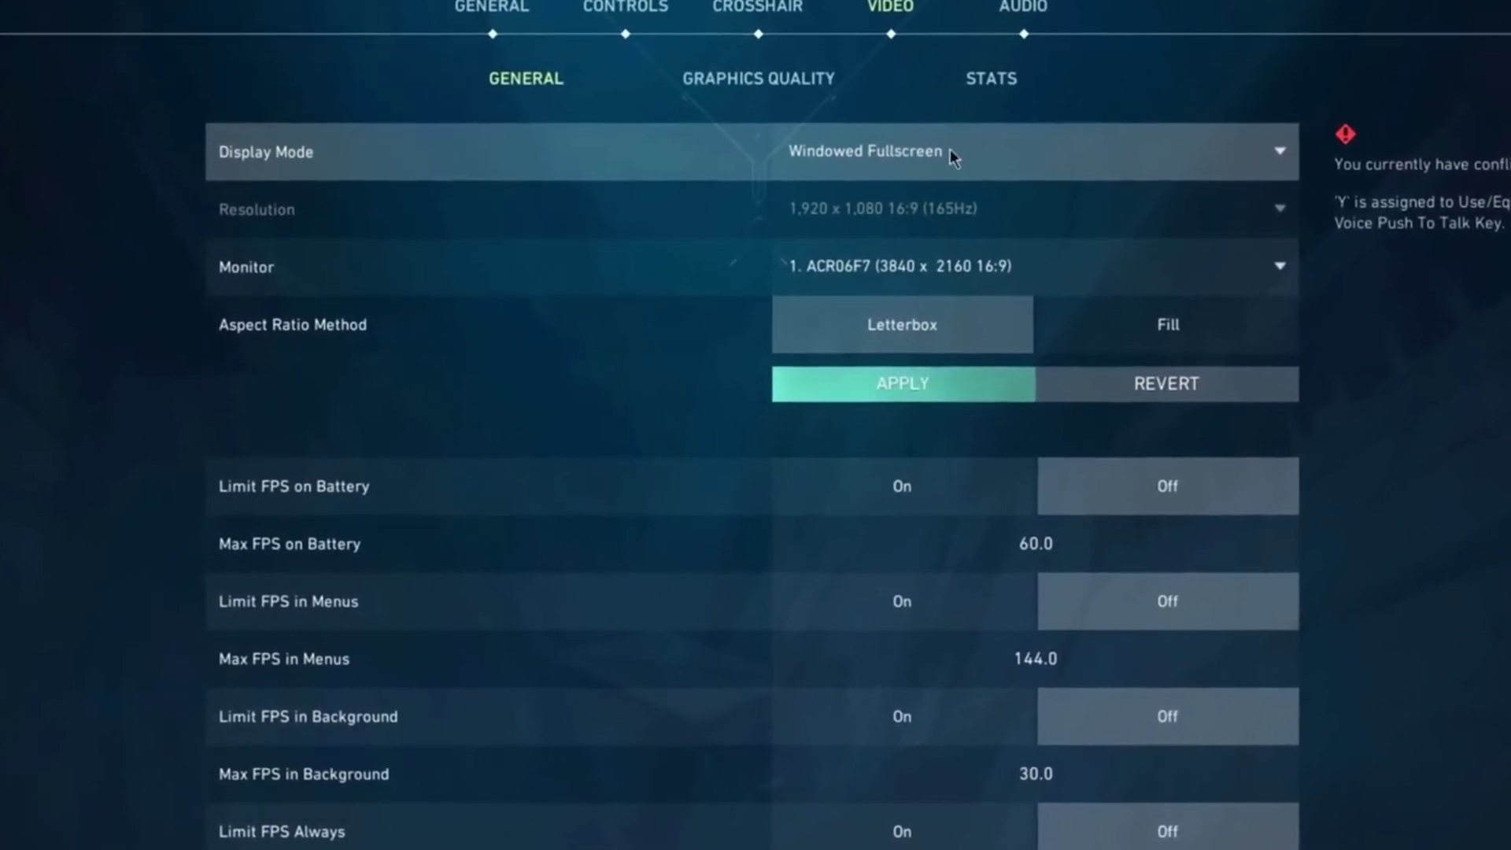
# - Keep the first monitor selected and Windowed Fullscreen as the display mode
pyautogui.click(881, 146)
pyautogui.click(795, 149)
pyautogui.click(898, 271)
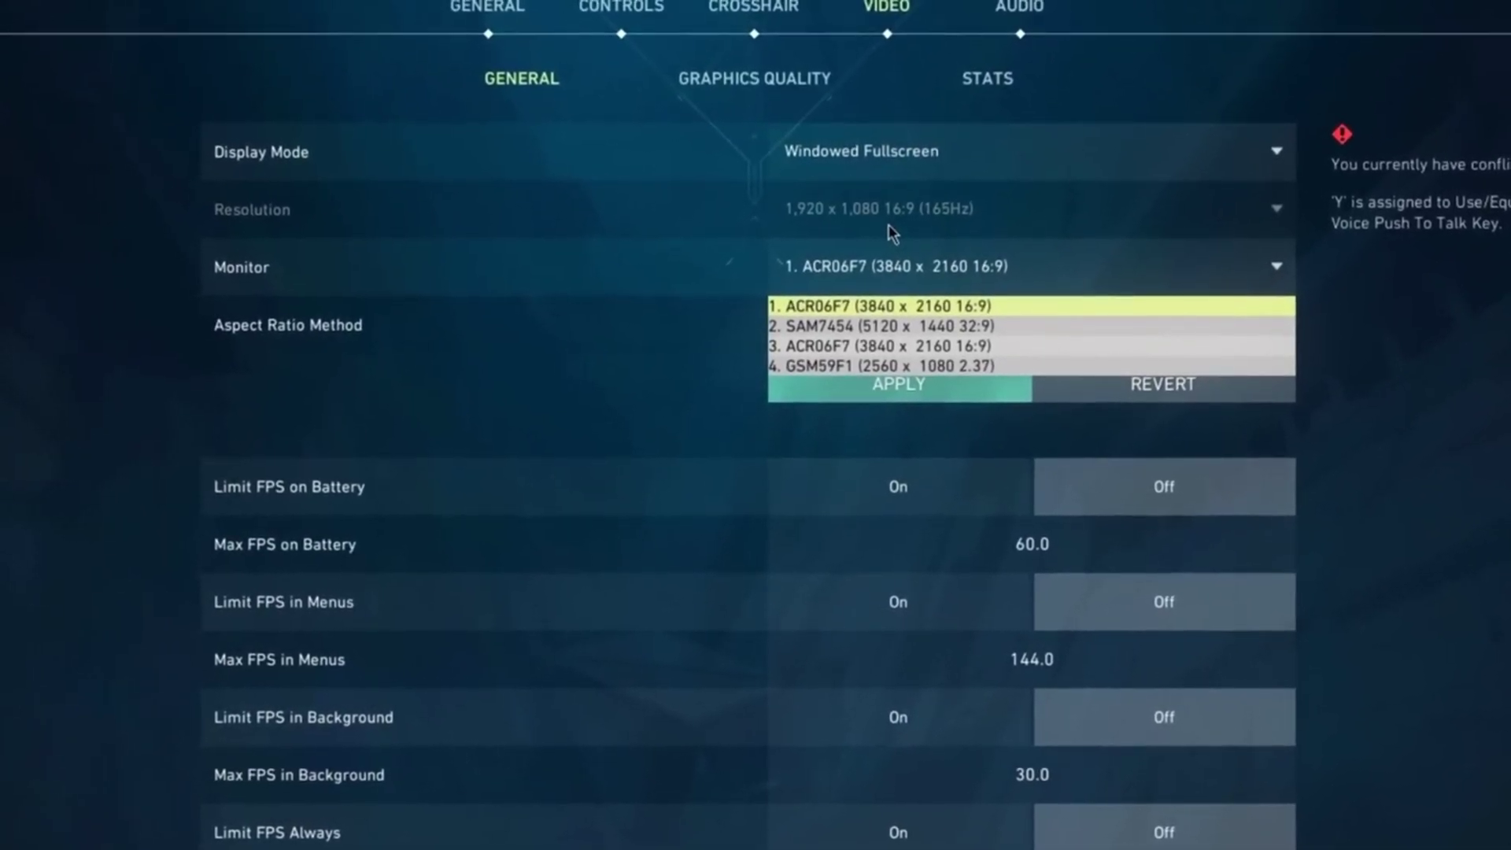
pyautogui.click(873, 260)
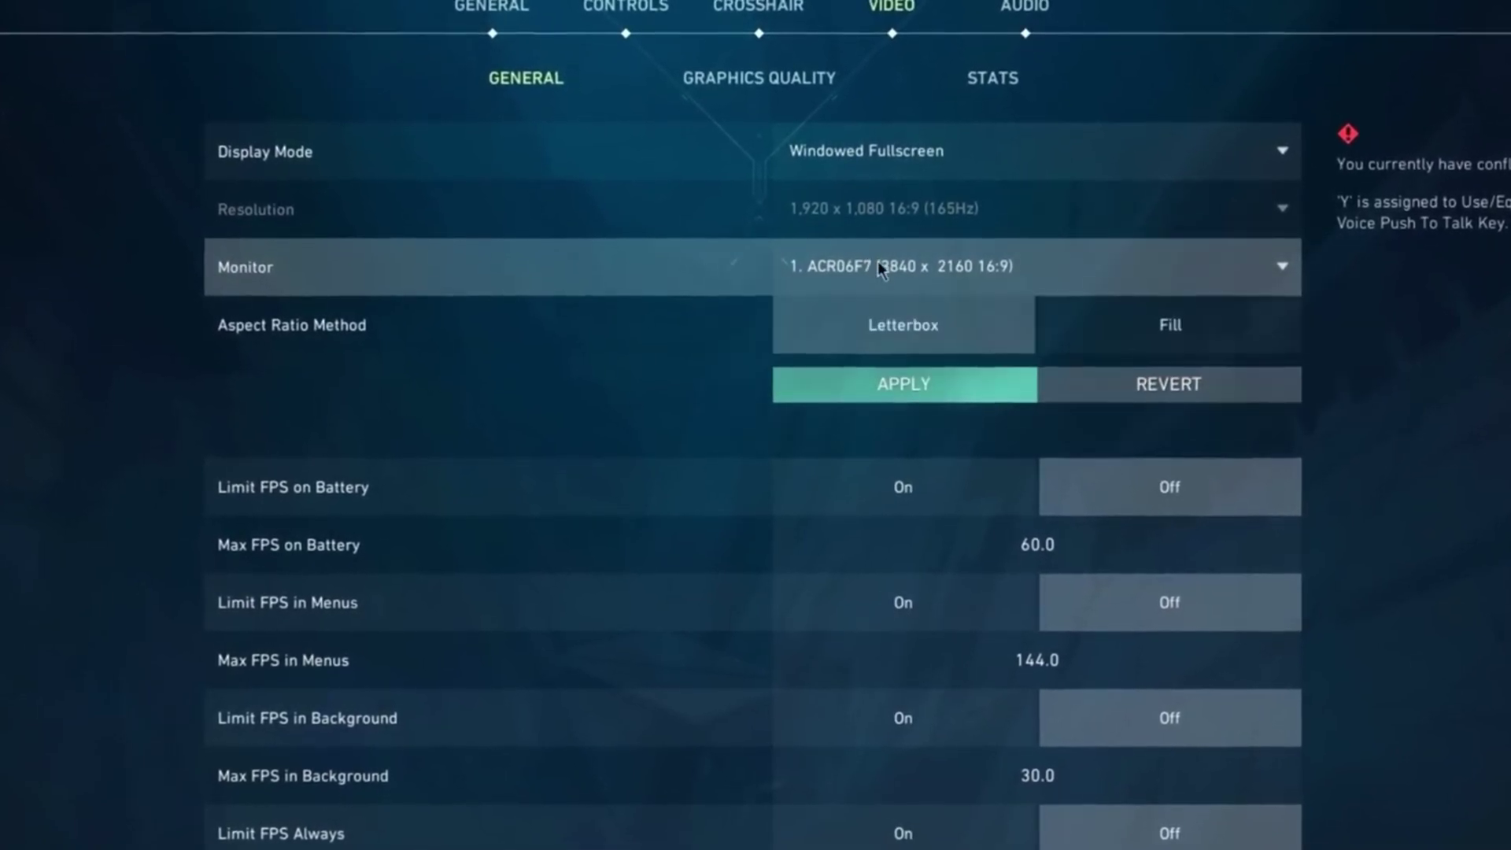
pyautogui.click(848, 148)
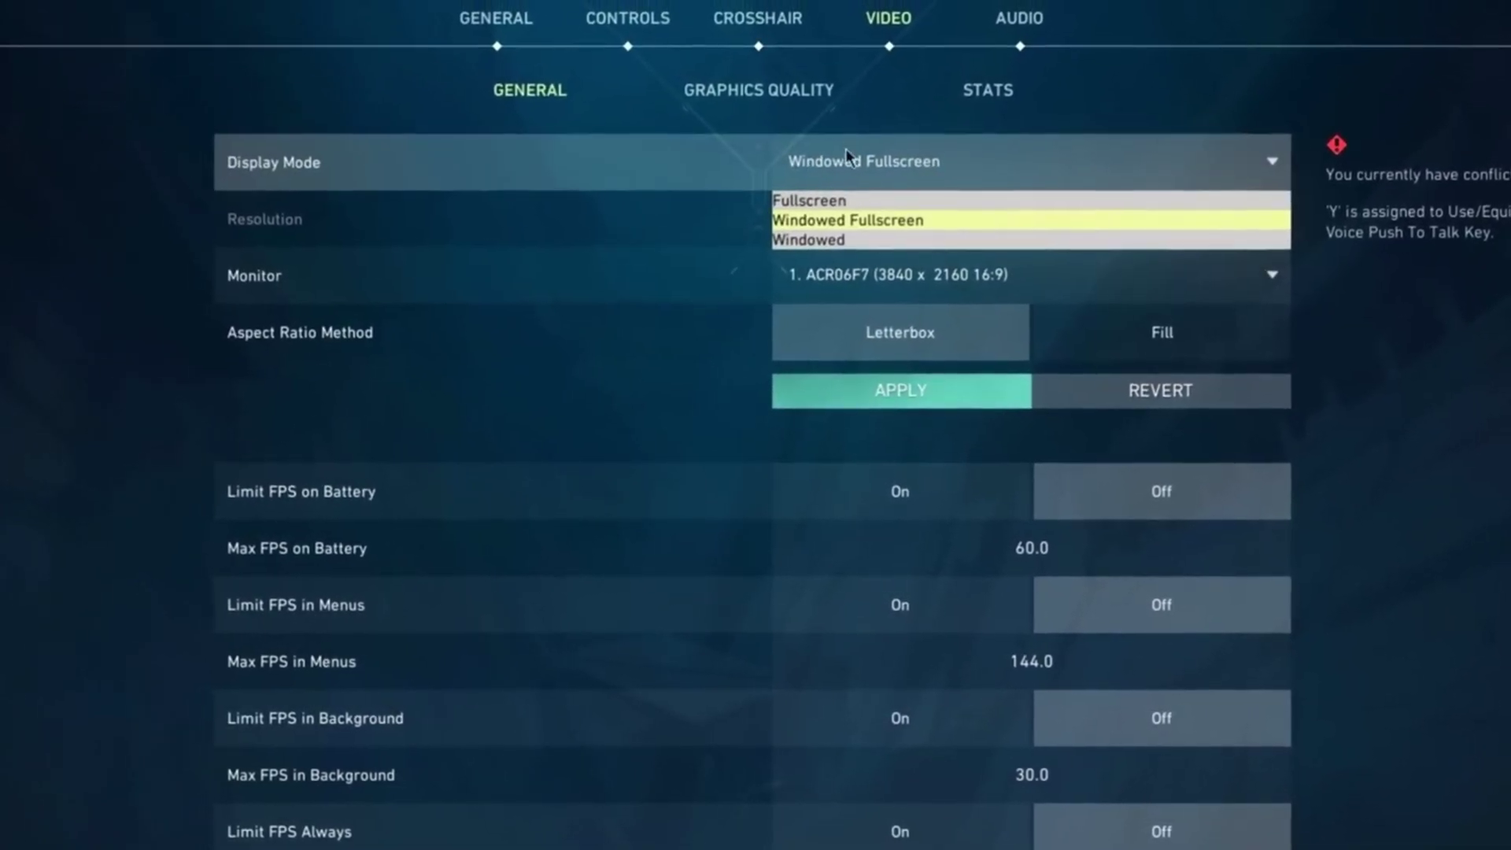
pyautogui.click(857, 143)
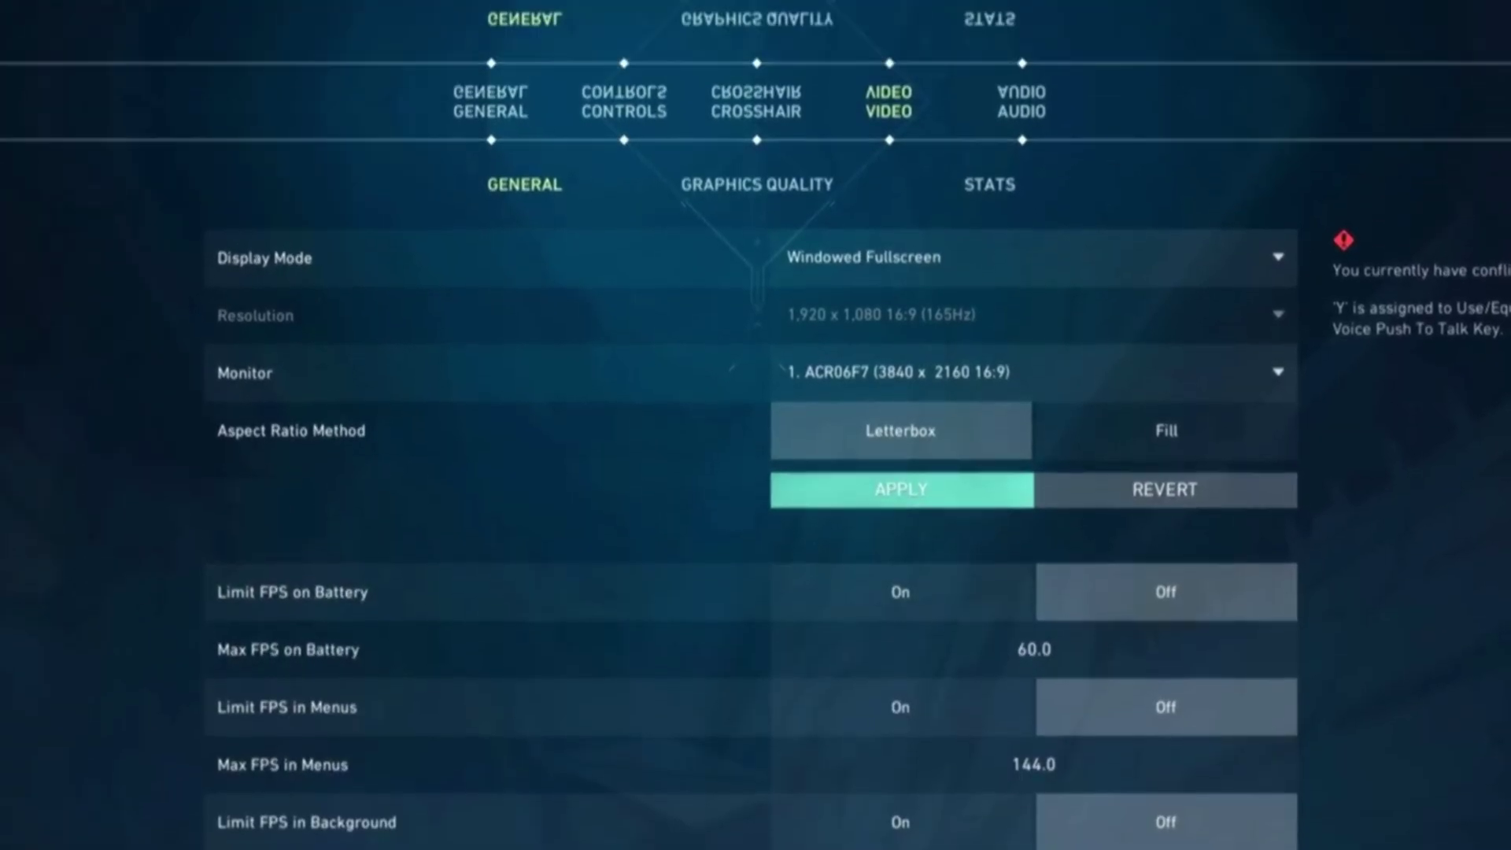
pyautogui.click(757, 93)
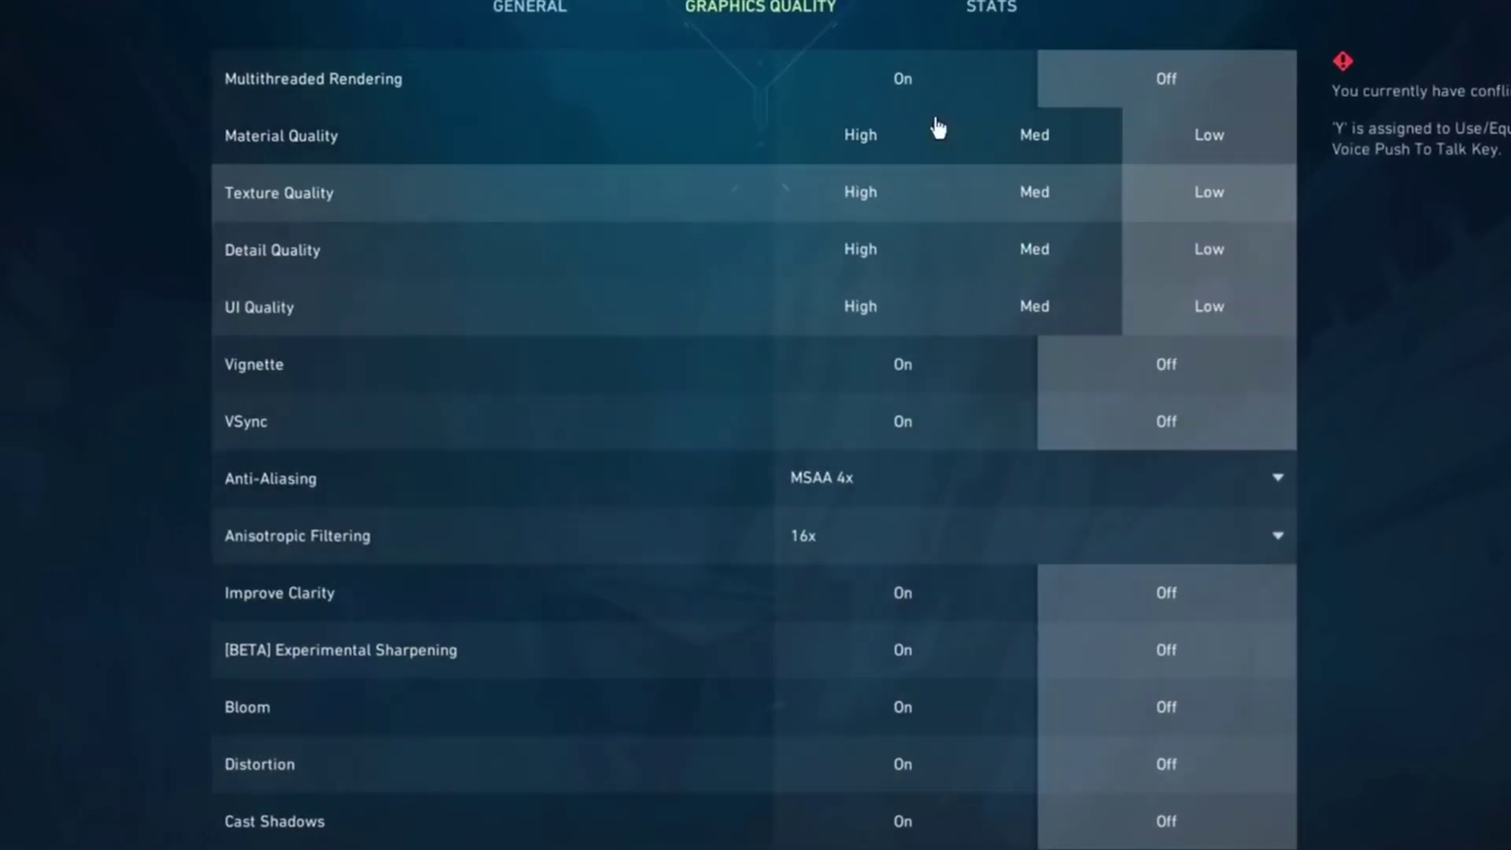
# - Switch Multithreaded Rendering on and change Anisotropic Filtering from 16x to 4x
pyautogui.click(811, 75)
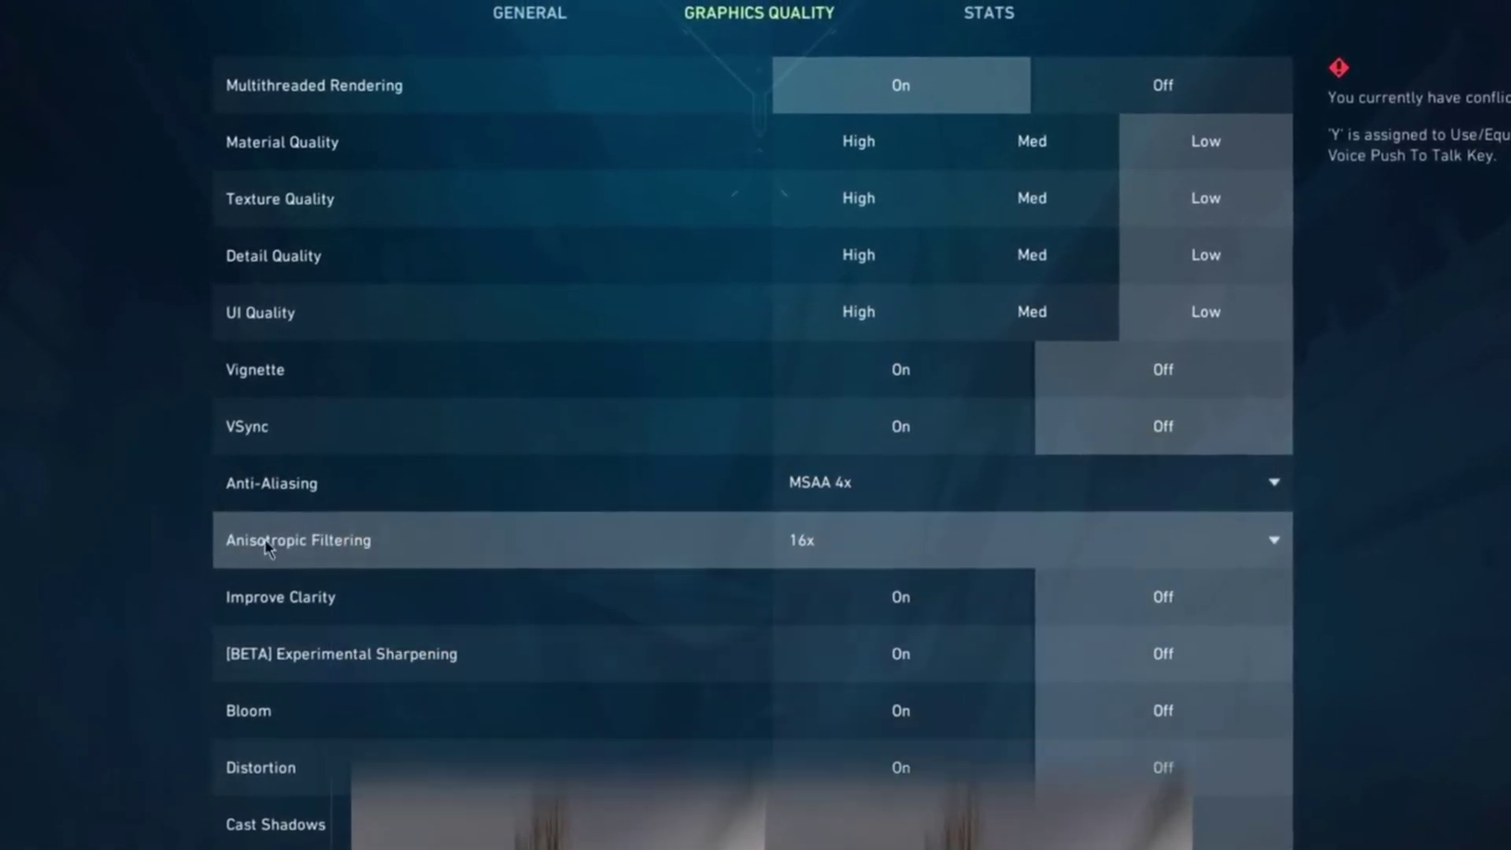
pyautogui.click(909, 543)
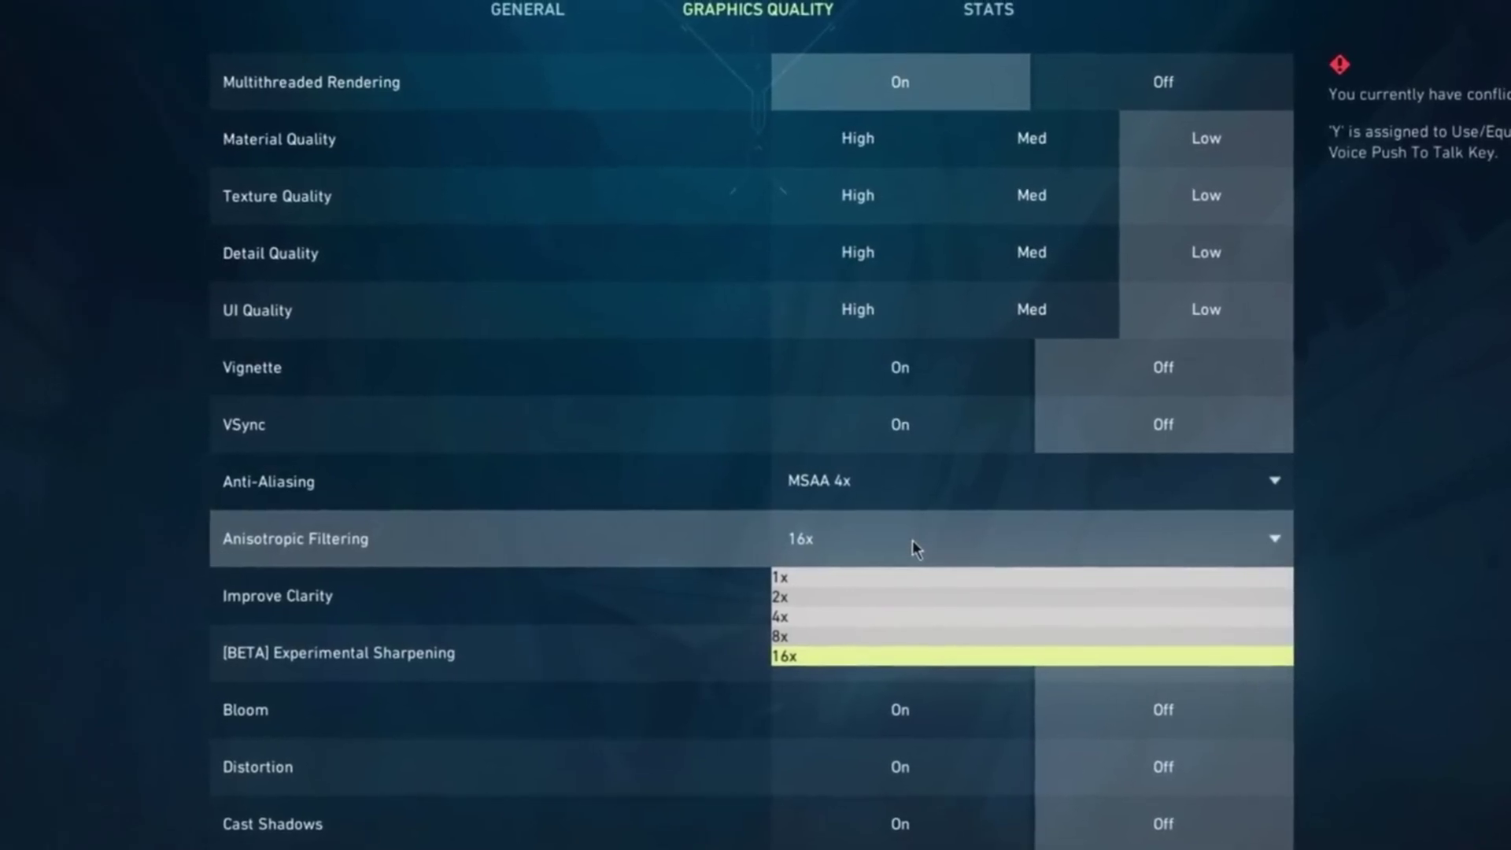
pyautogui.click(787, 614)
pyautogui.click(817, 538)
pyautogui.click(832, 535)
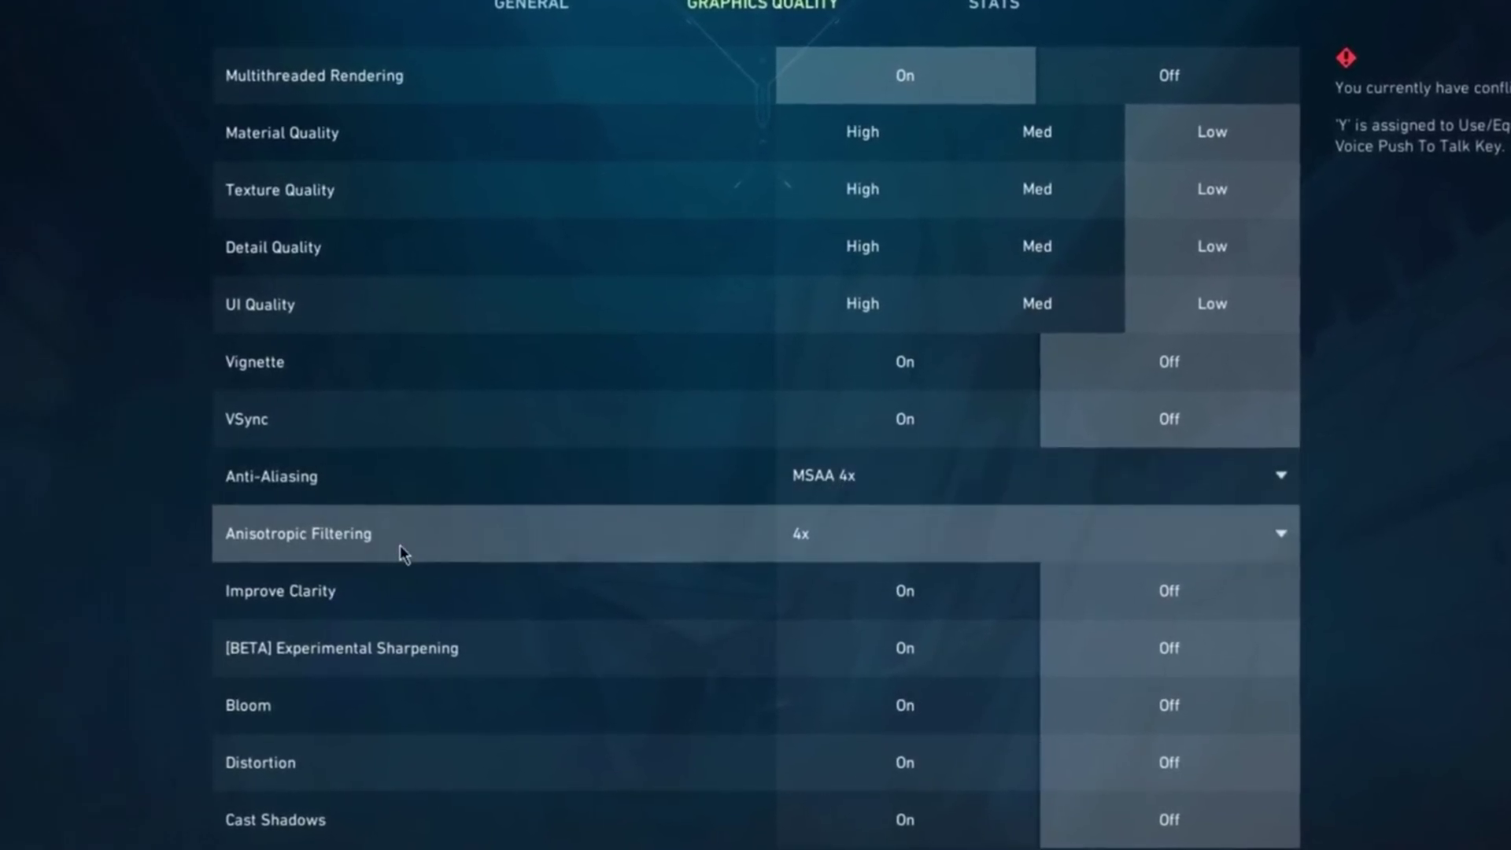
pyautogui.click(825, 536)
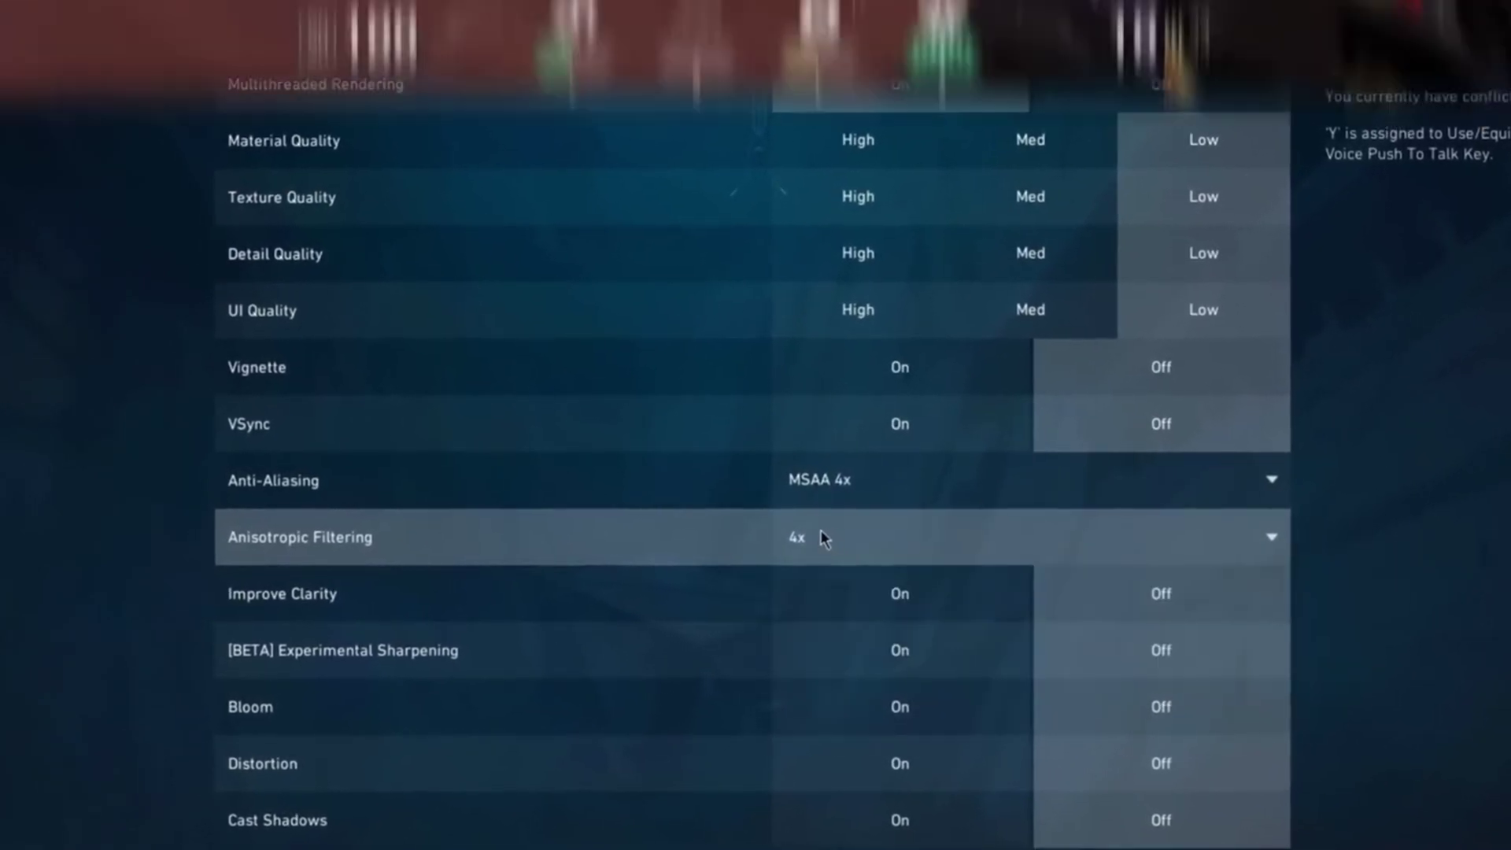